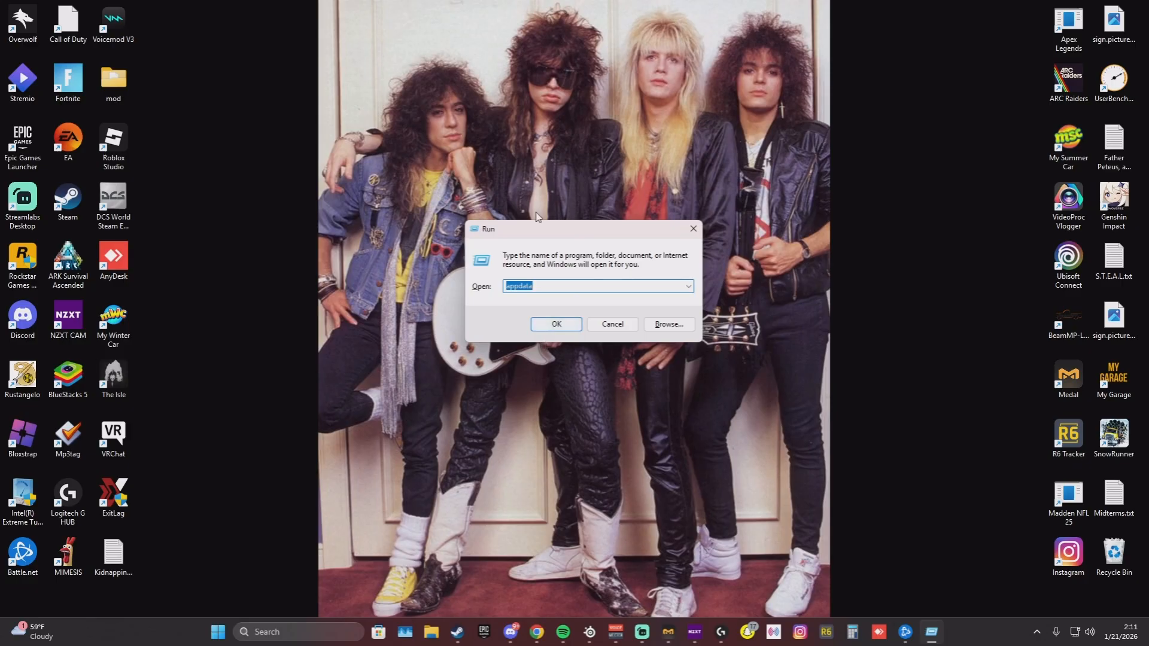
Step: Open the AppData folder and go to Local\FortniteGame\Saved\Config\WindowsClient
left_click_drag(535, 231, 539, 190)
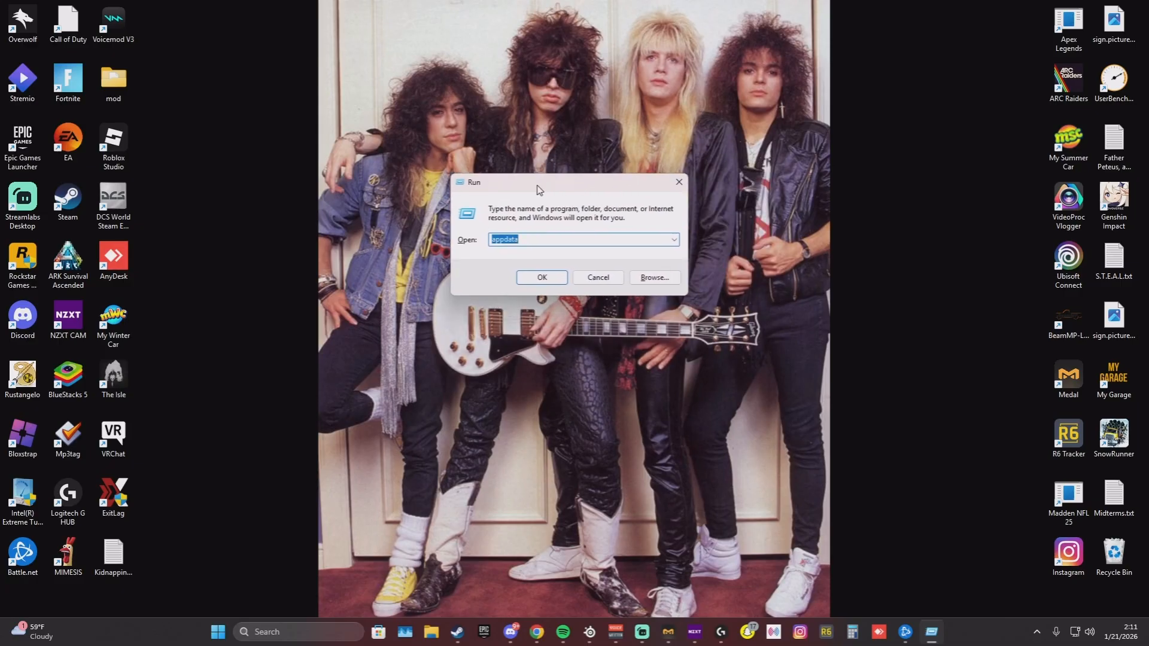
left_click(537, 277)
double_click(167, 104)
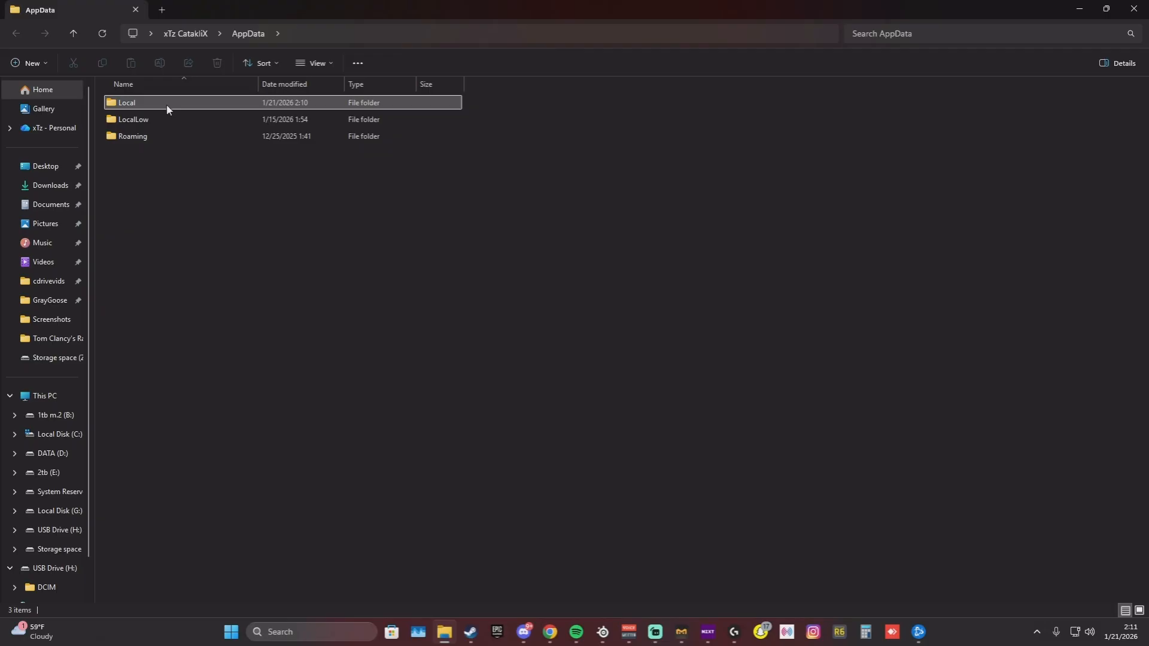
scroll(493, 338, "down", 10)
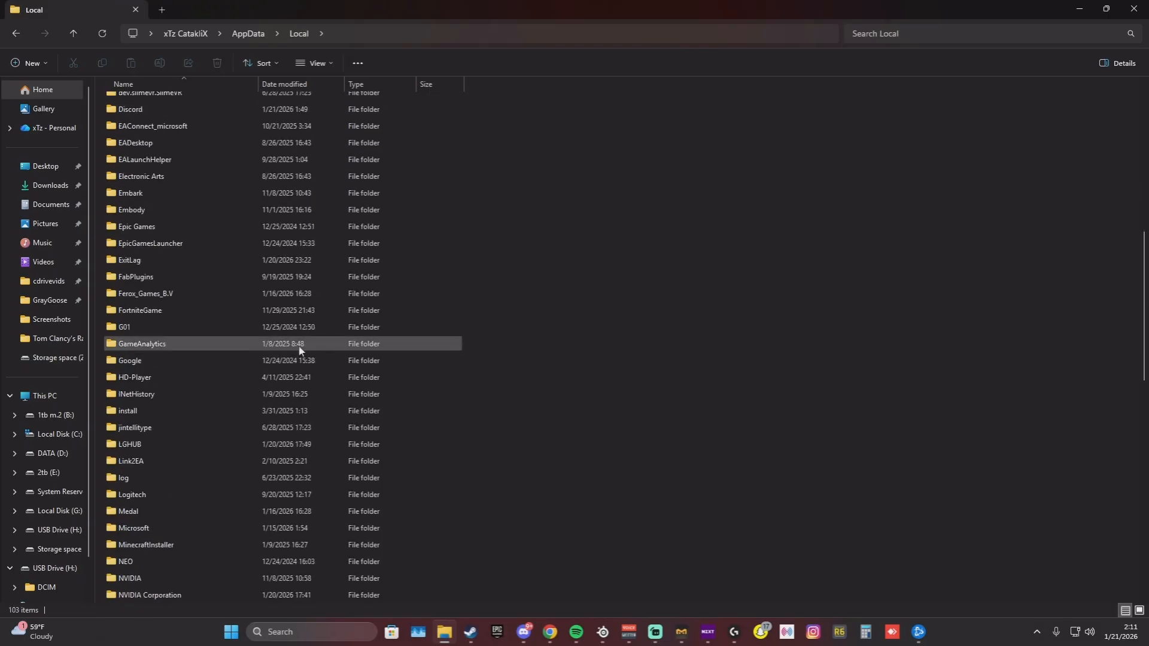
double_click(174, 310)
double_click(186, 121)
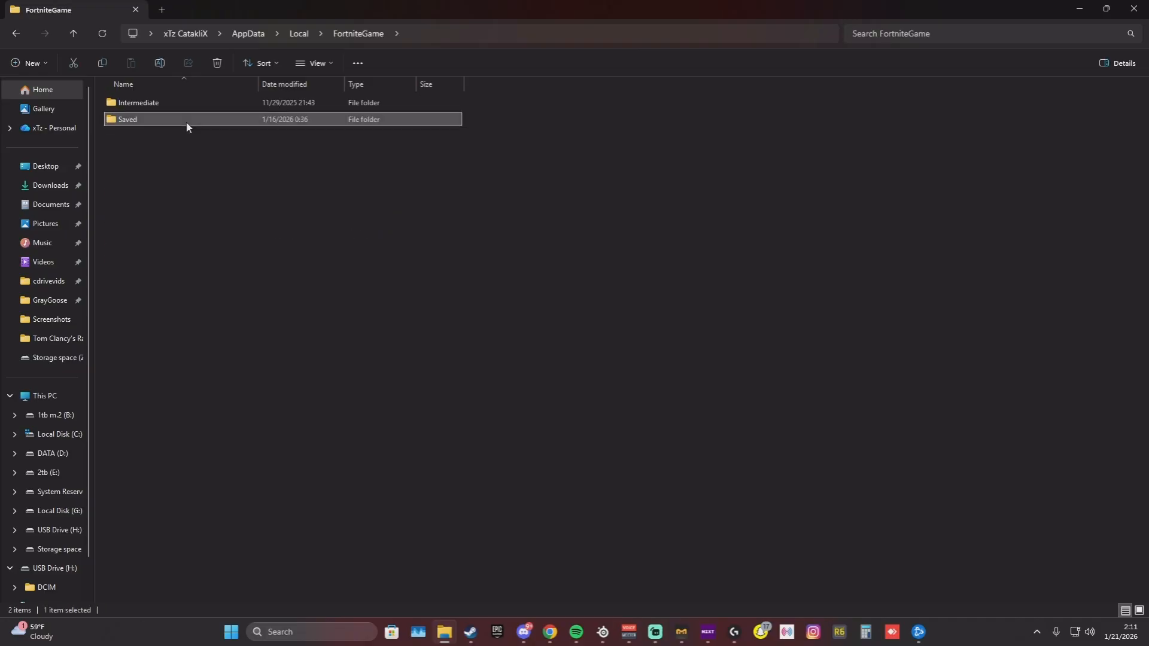
double_click(157, 120)
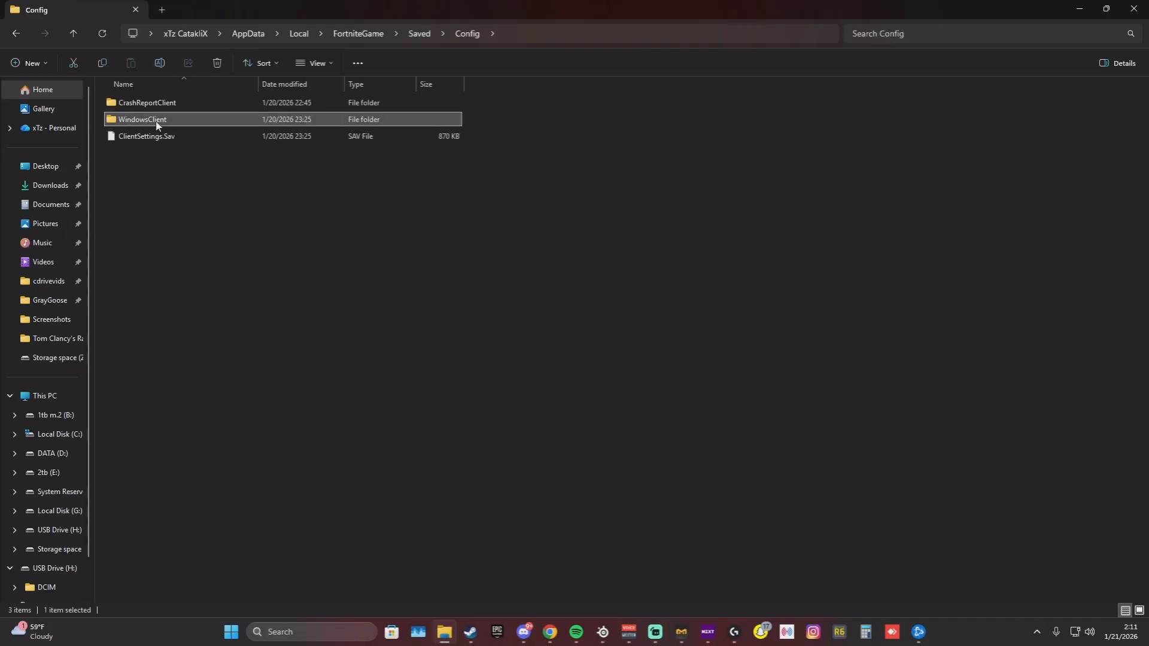
Step: Check the read-only attribute in the properties of GameUserSettings.ini
left_click(147, 123)
right_click(146, 124)
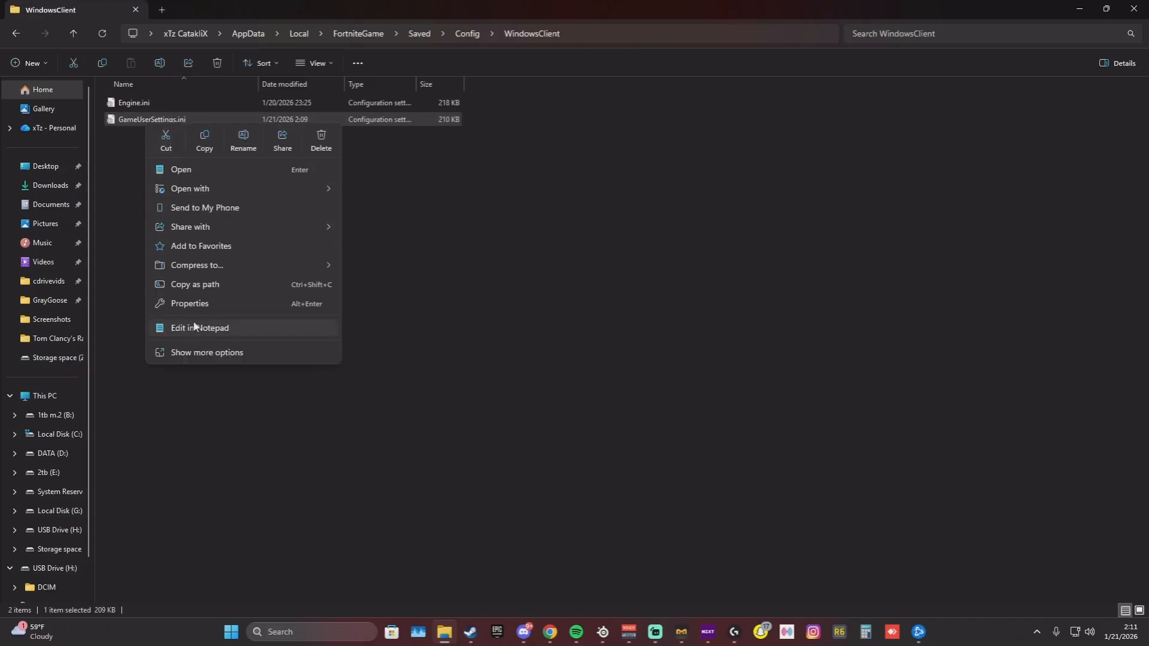
left_click(203, 304)
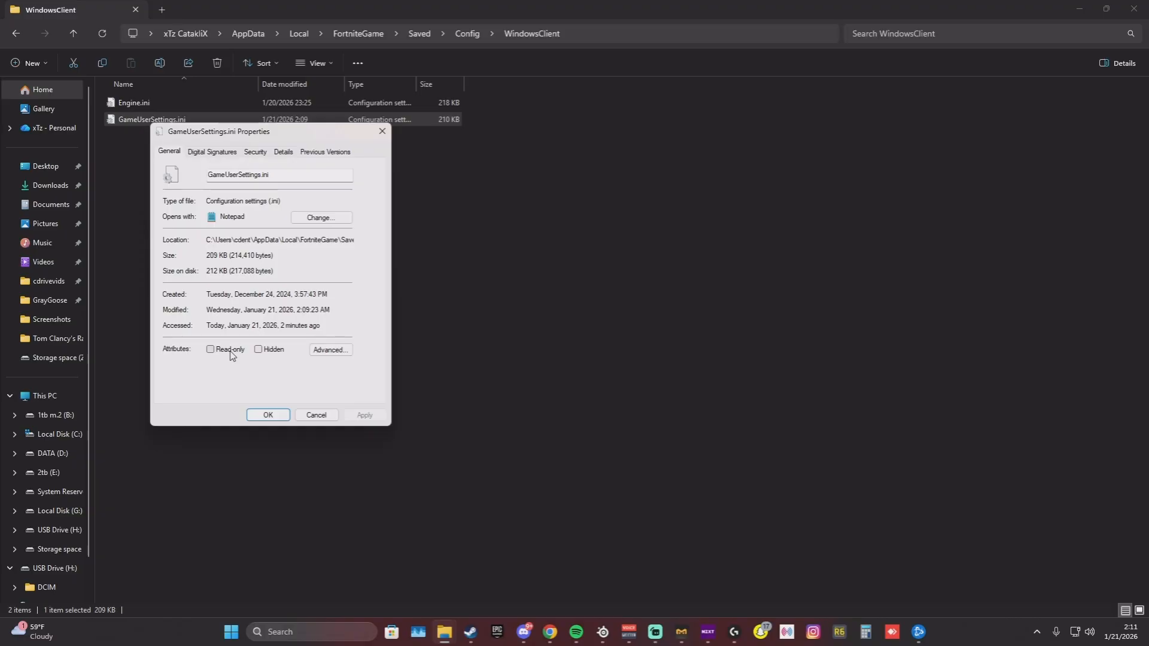
left_click(268, 414)
Step: Open GameUserSettings.ini from the WindowsClient folder with Notepad
right_click(185, 124)
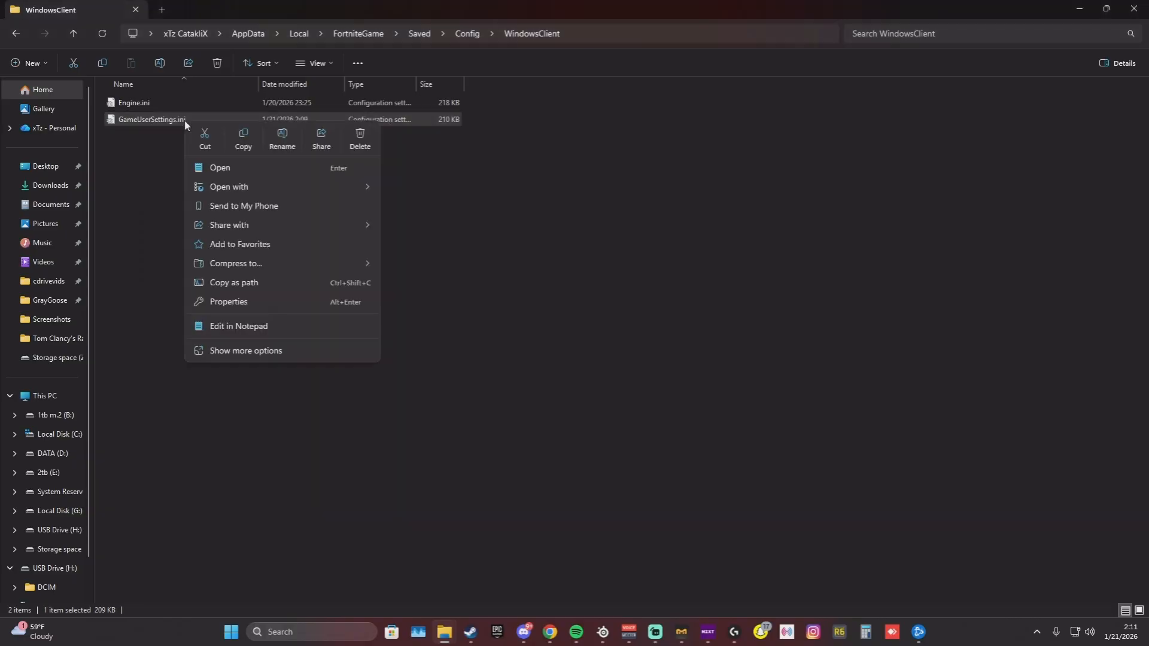
mouse_move(269, 185)
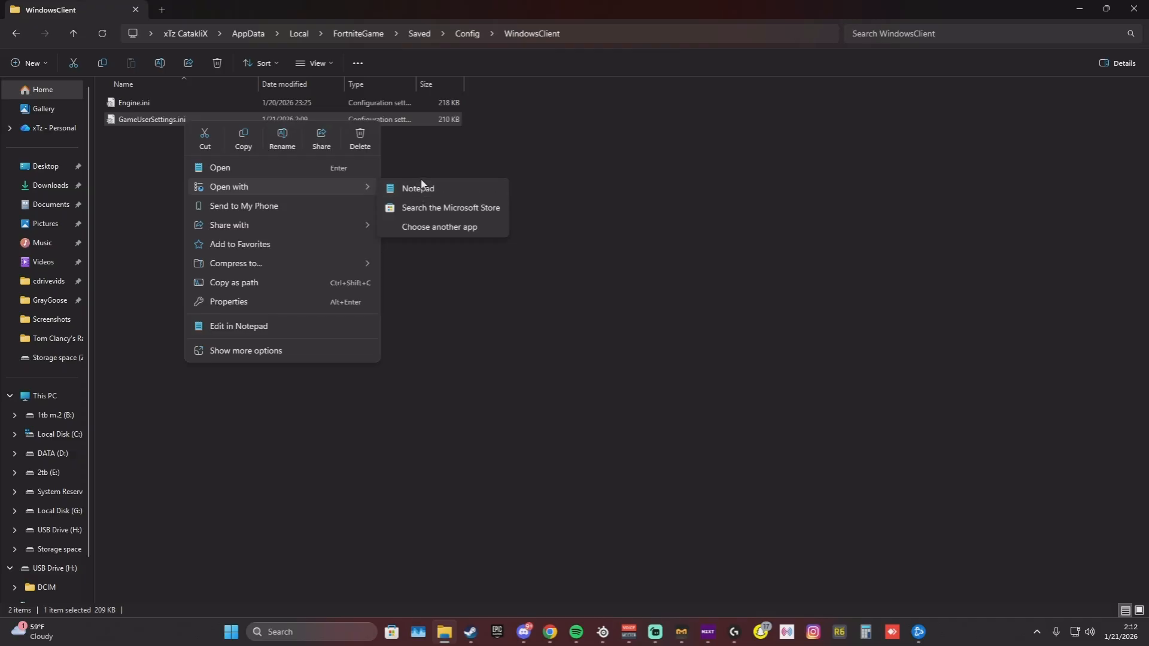
left_click(443, 186)
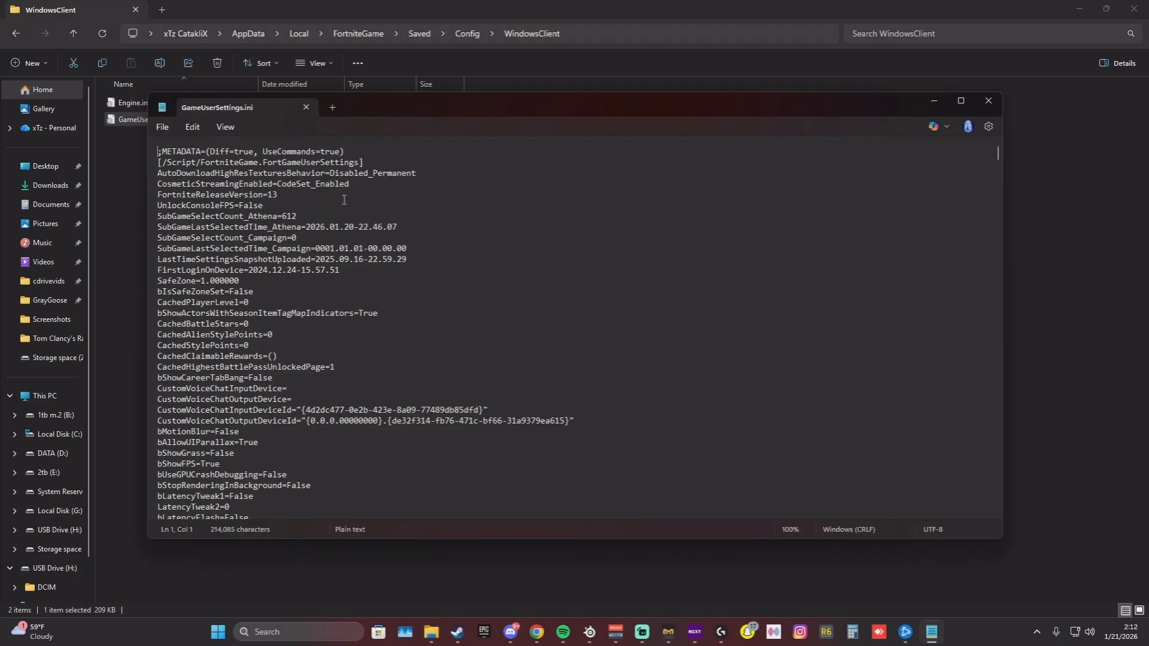
Step: Examine the bMotionBlur, bShowGrass, FortAntiAliasingMethod and bEnableDLSSFrameGeneration settings in GameUserSettings.ini
key("End")
key("Down")
key("Down")
key("Down")
key("Down")
key("Down")
key("Down")
key("Down")
key("Down")
key("Down")
scroll(458, 302, "down", 2)
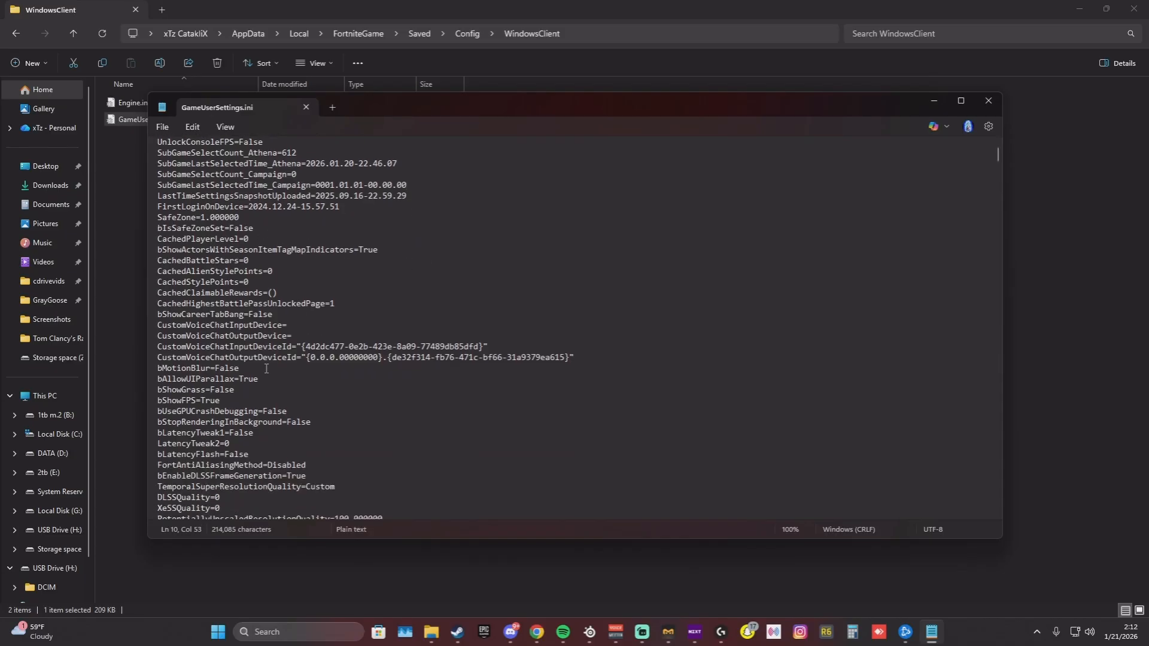
left_click_drag(266, 369, 213, 370)
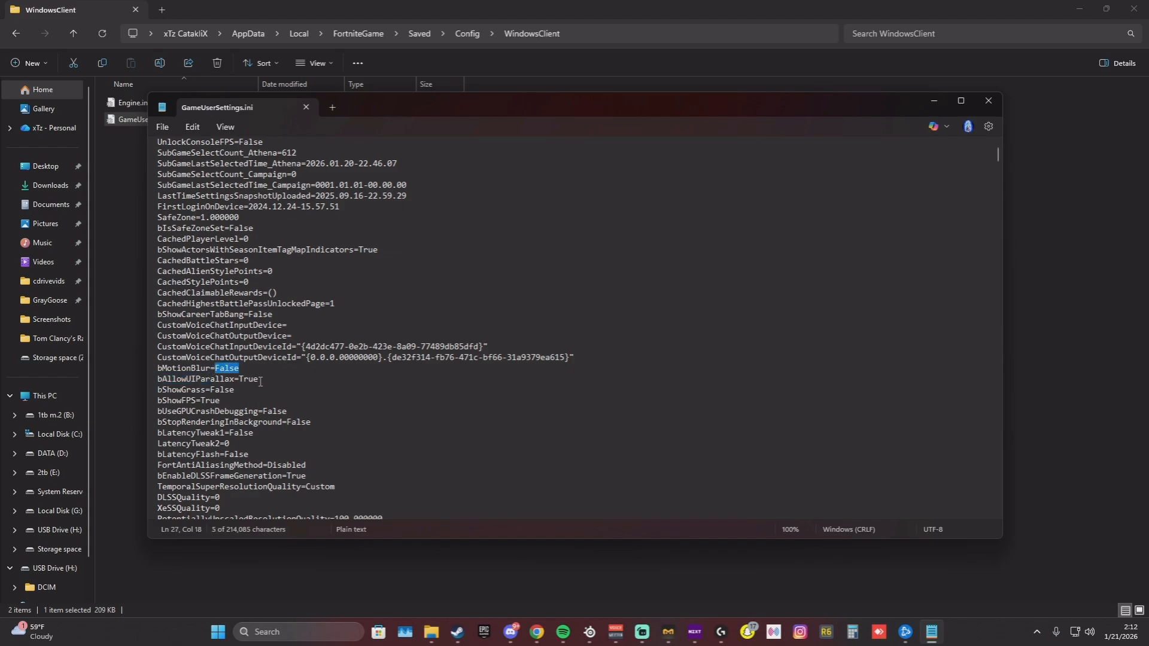
left_click_drag(236, 389, 212, 388)
double_click(299, 465)
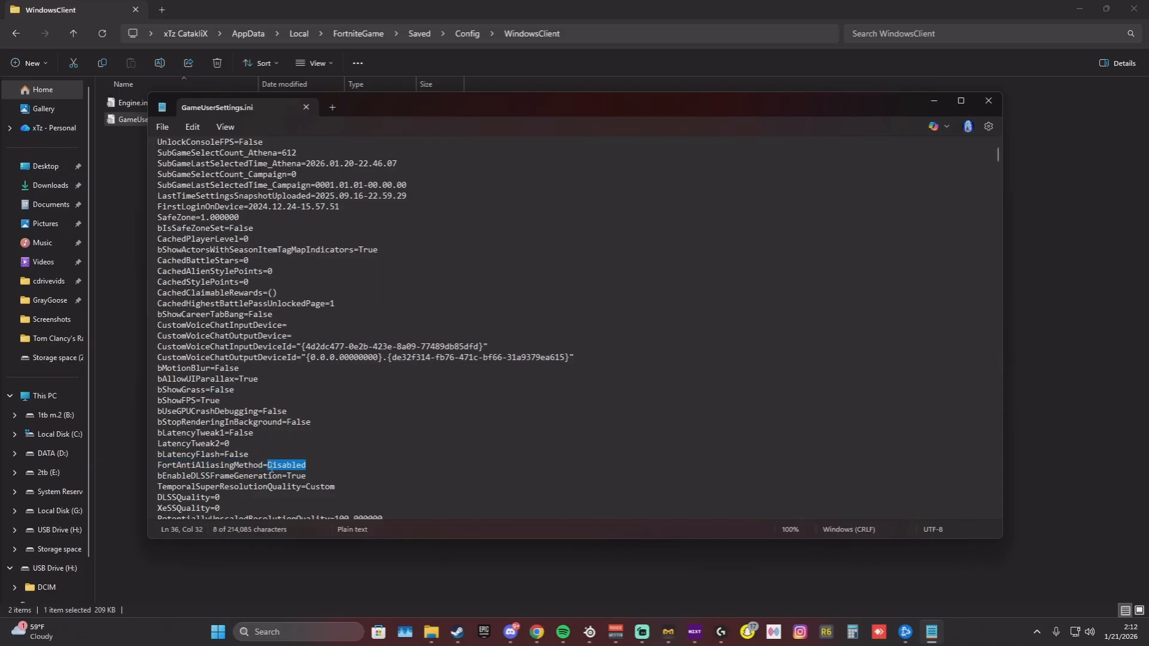
left_click(305, 468)
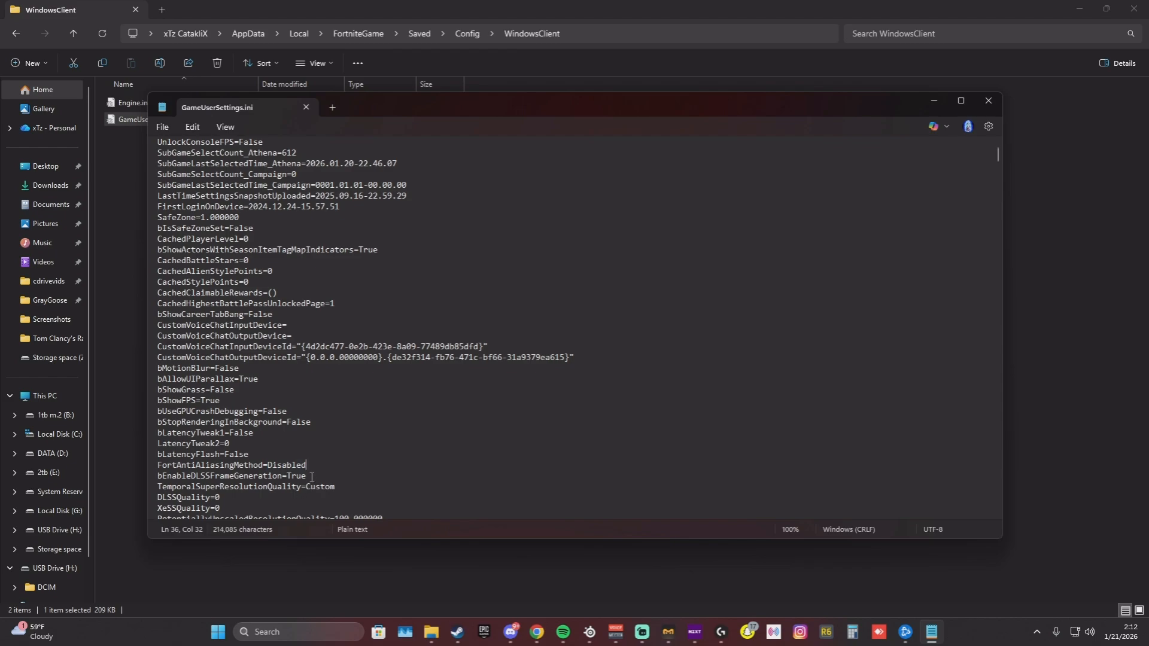
left_click_drag(307, 477, 288, 479)
left_click(308, 476)
Step: Examine the DLSS and XeSS quality, bUseNanite, global illumination and reflection quality settings, including the PreNanite ones
scroll(242, 497, "down", 3)
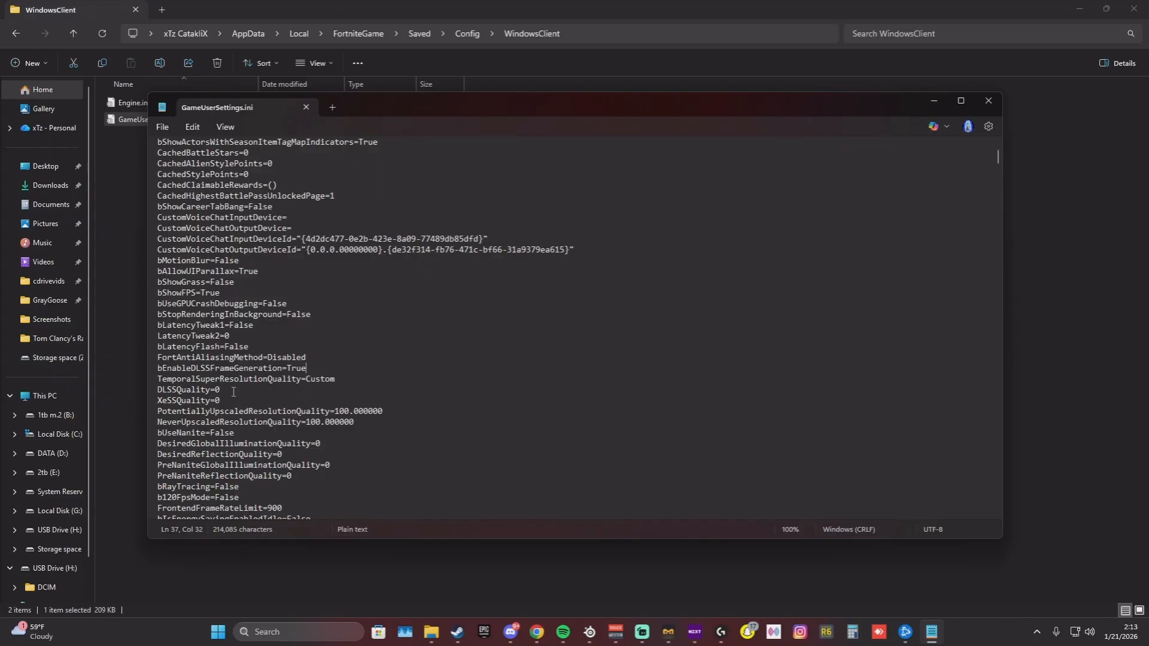
left_click(232, 400)
left_click(332, 445)
left_click_drag(235, 433, 210, 432)
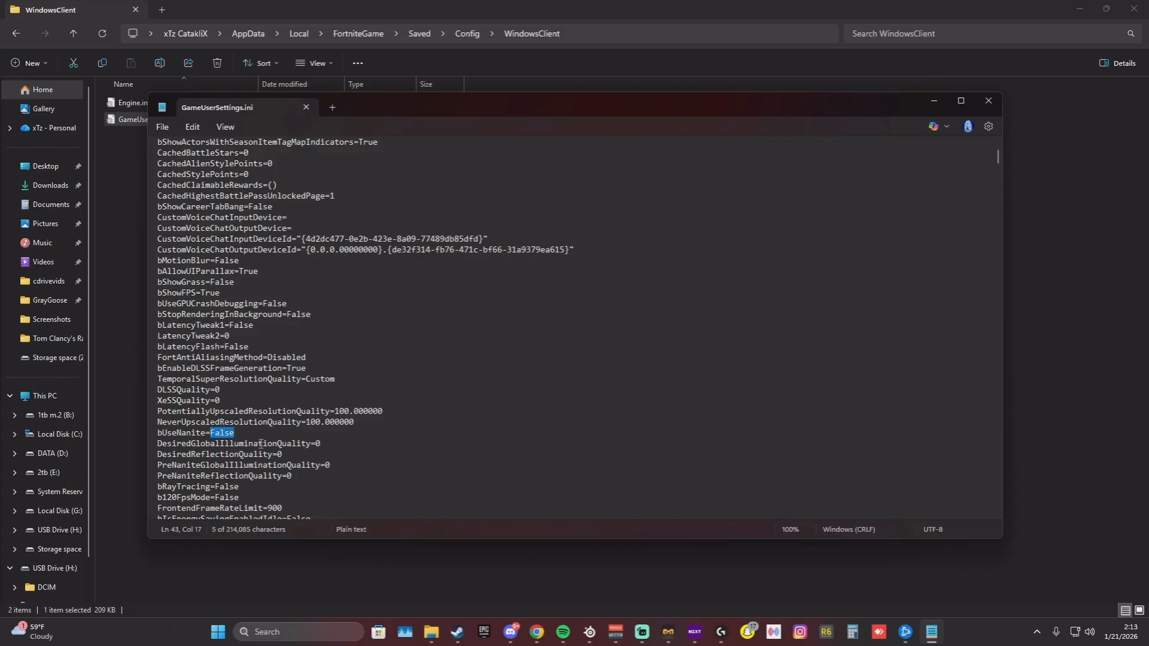
left_click(310, 454)
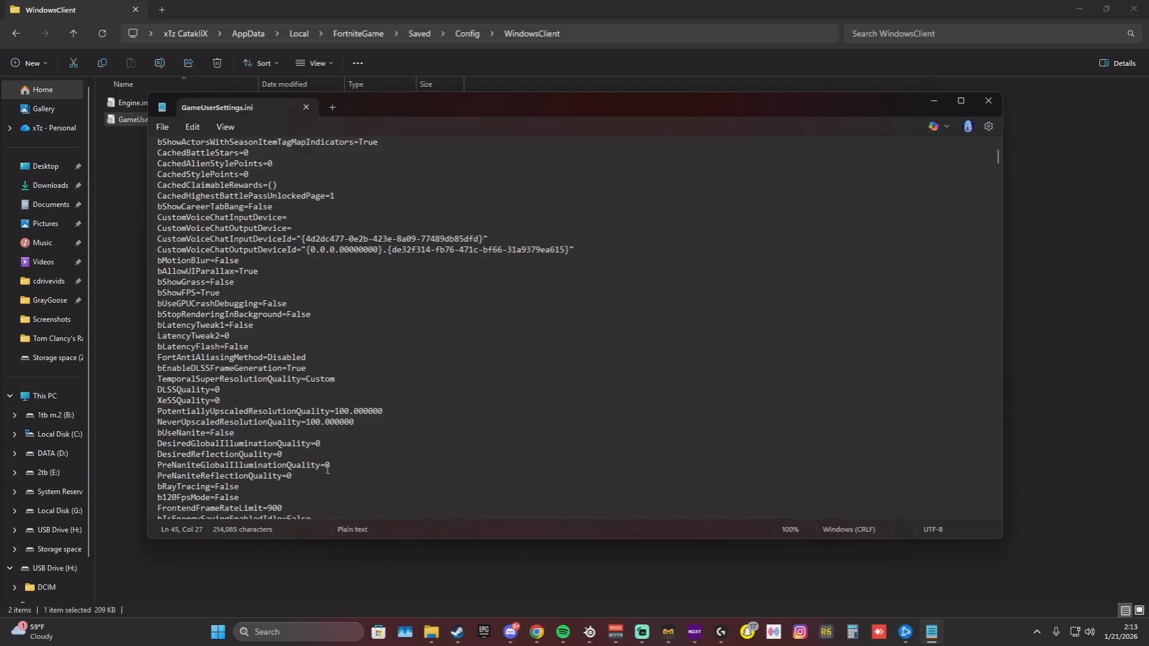
left_click(328, 467)
left_click(310, 474)
Step: Examine the energy saving settings for idle and focus loss and the FrontendFrameRateLimit line
scroll(361, 461, "down", 2)
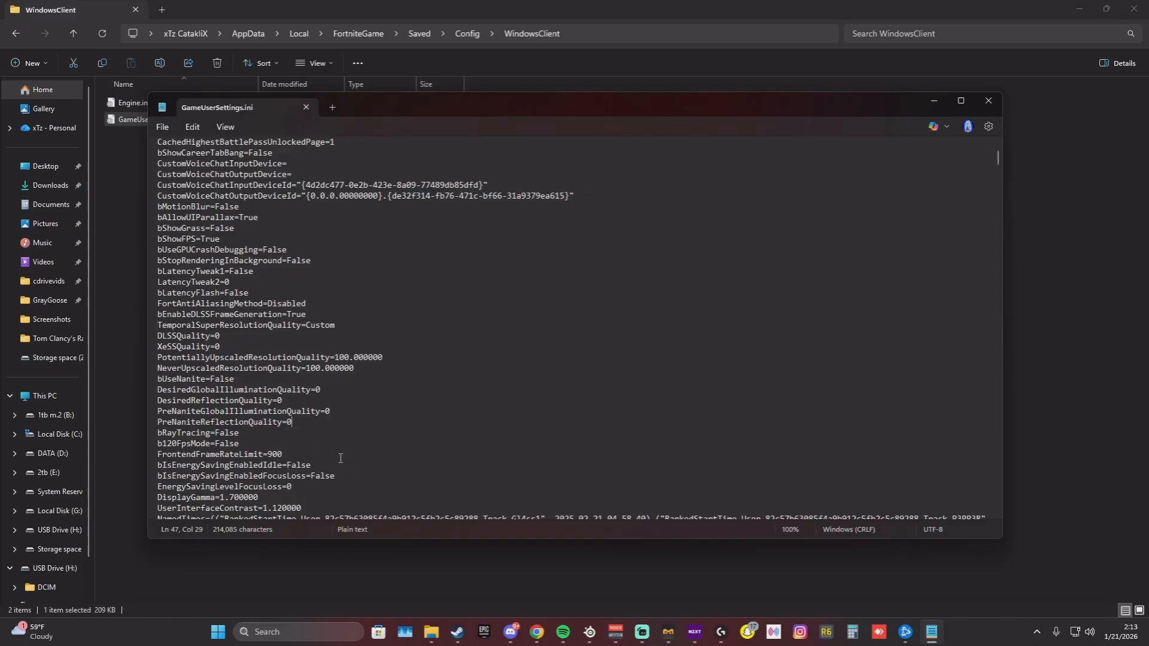
left_click_drag(312, 465, 287, 465)
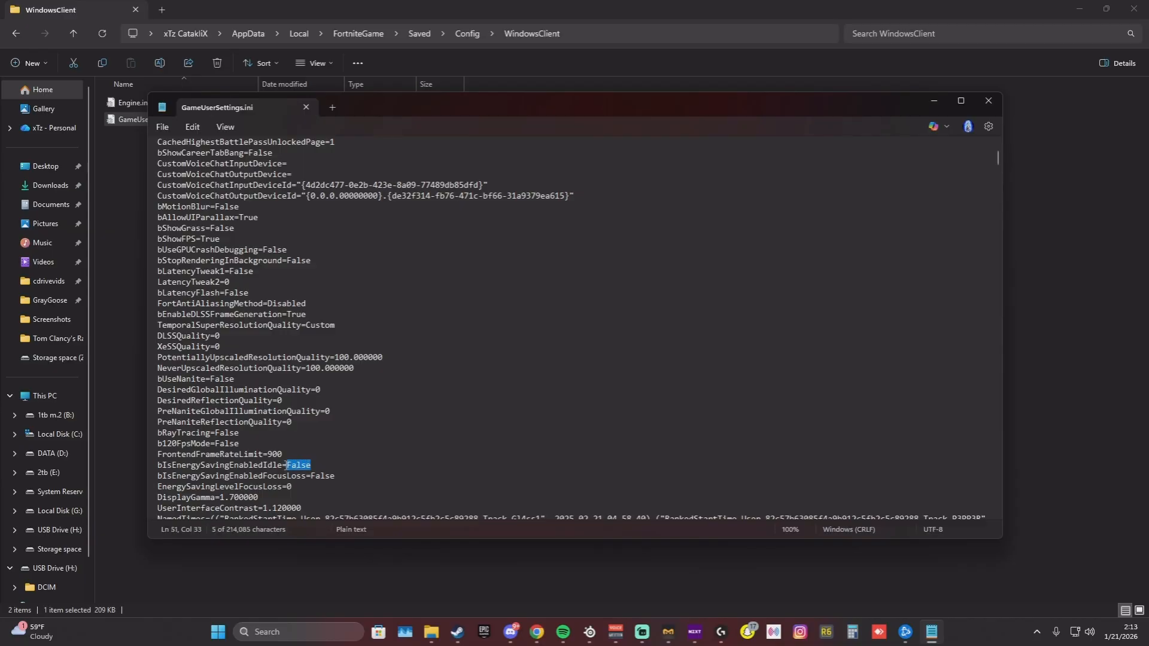
double_click(331, 477)
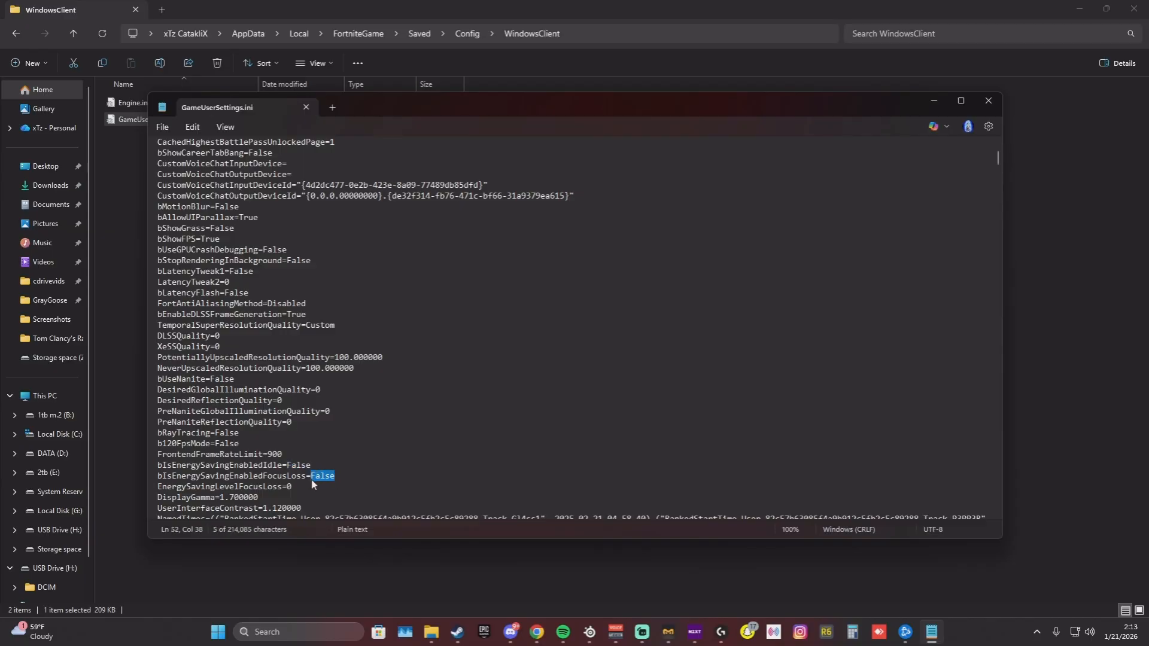
left_click(299, 491)
left_click(386, 453)
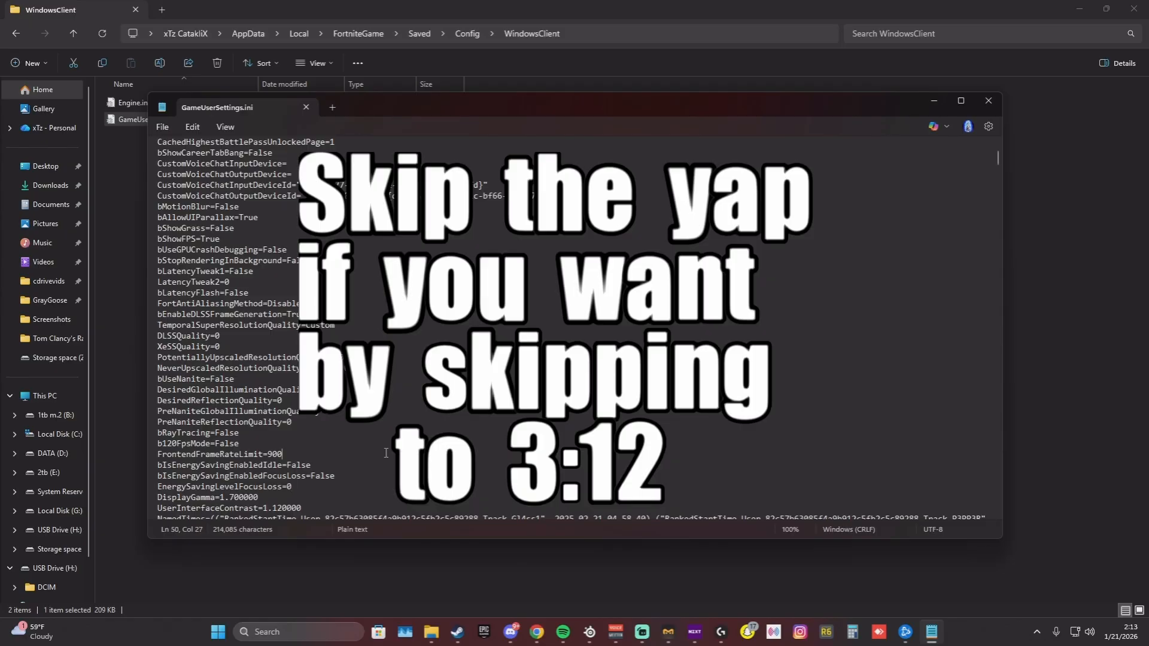
Step: Look through the ranked track and item shop entries in GameUserSettings.ini as far as the last selected island and playlist settings
scroll(375, 437, "down", 2)
scroll(375, 437, "down", 12)
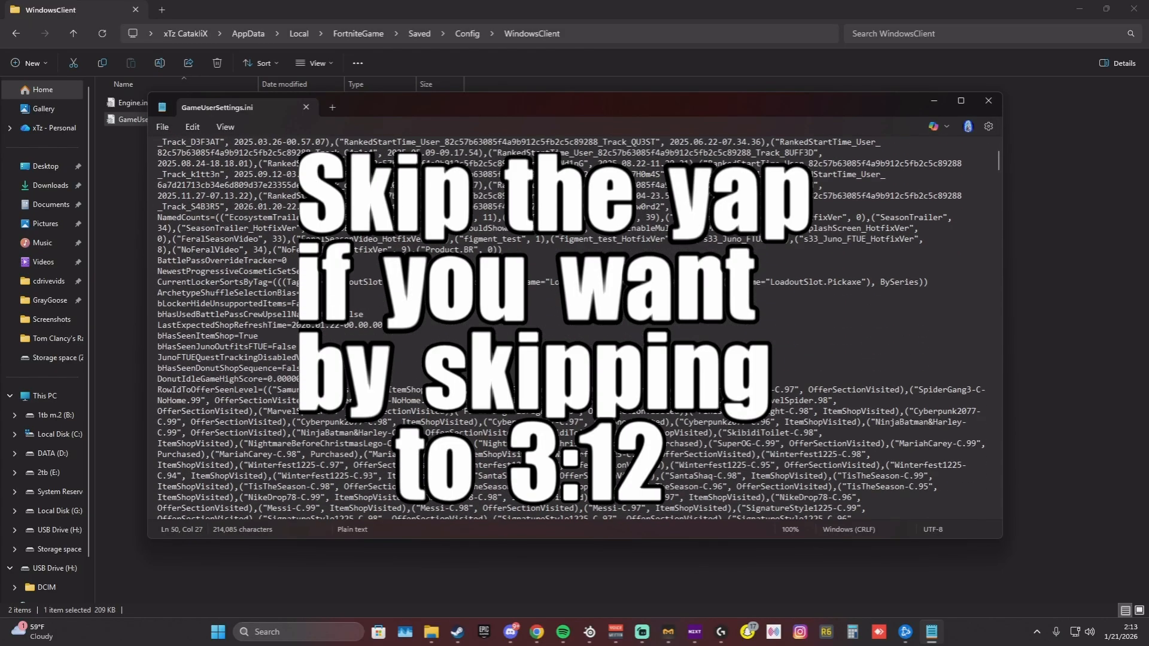
scroll(375, 436, "down", 15)
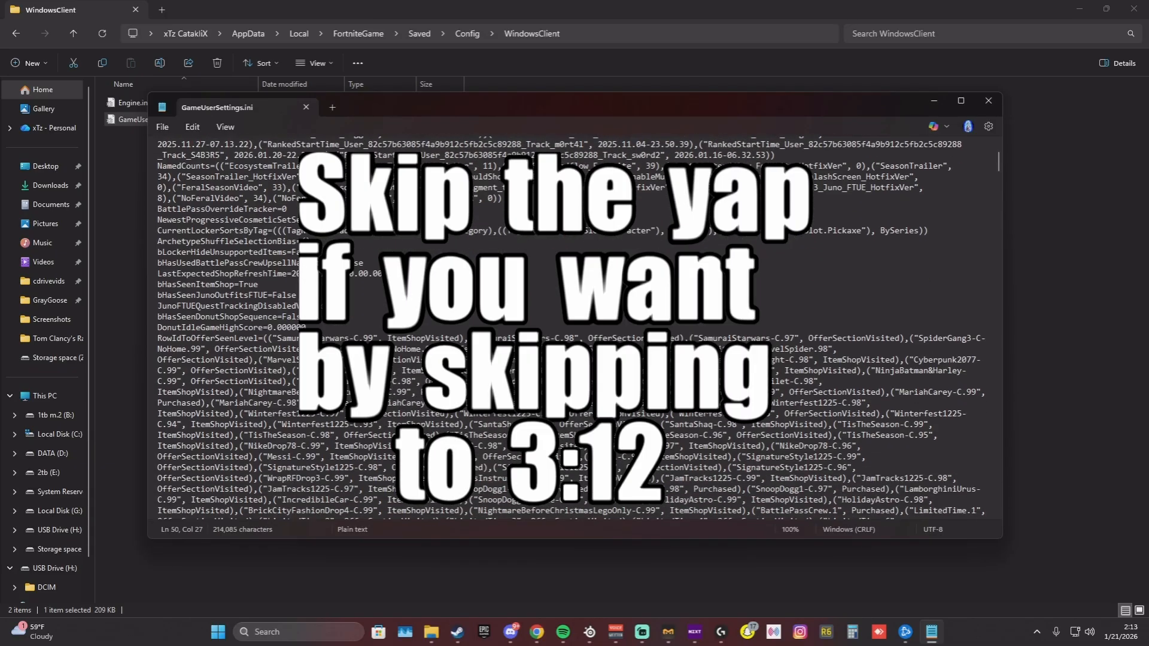
scroll(375, 436, "down", 10)
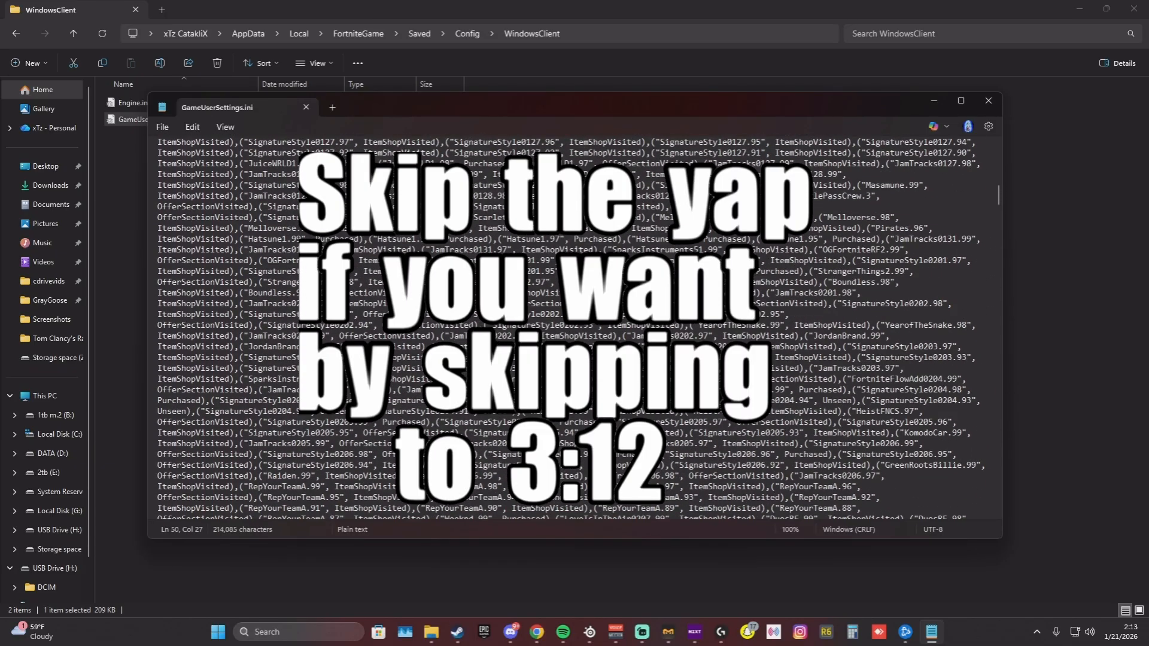
scroll(374, 436, "down", 2)
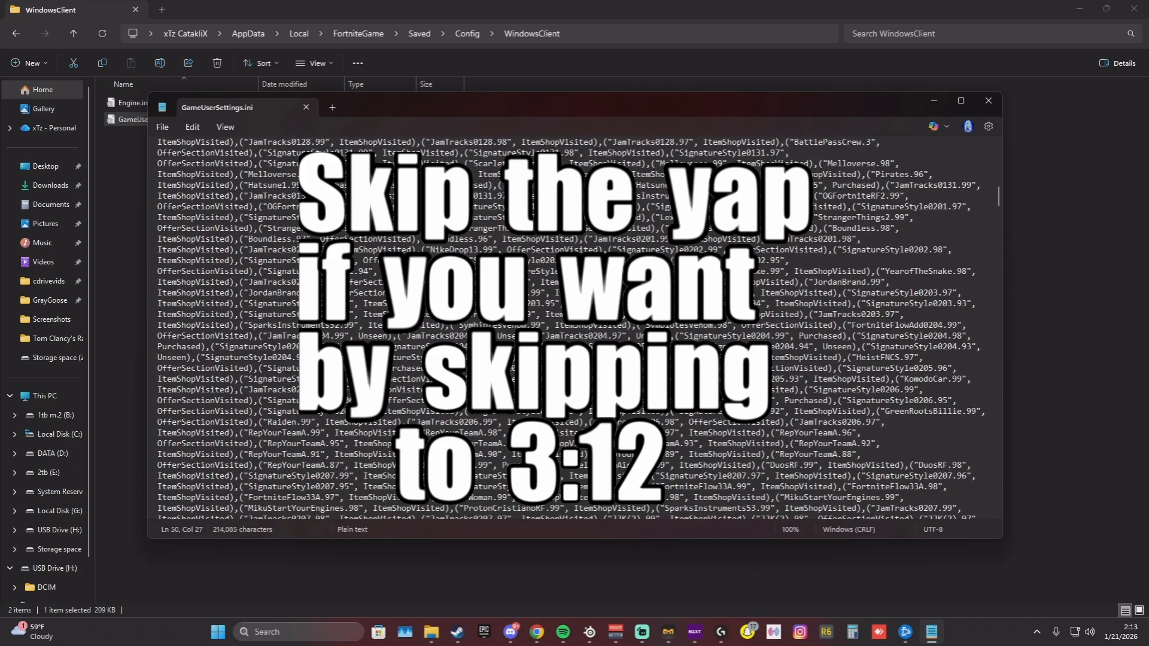
scroll(574, 329, "down", 2)
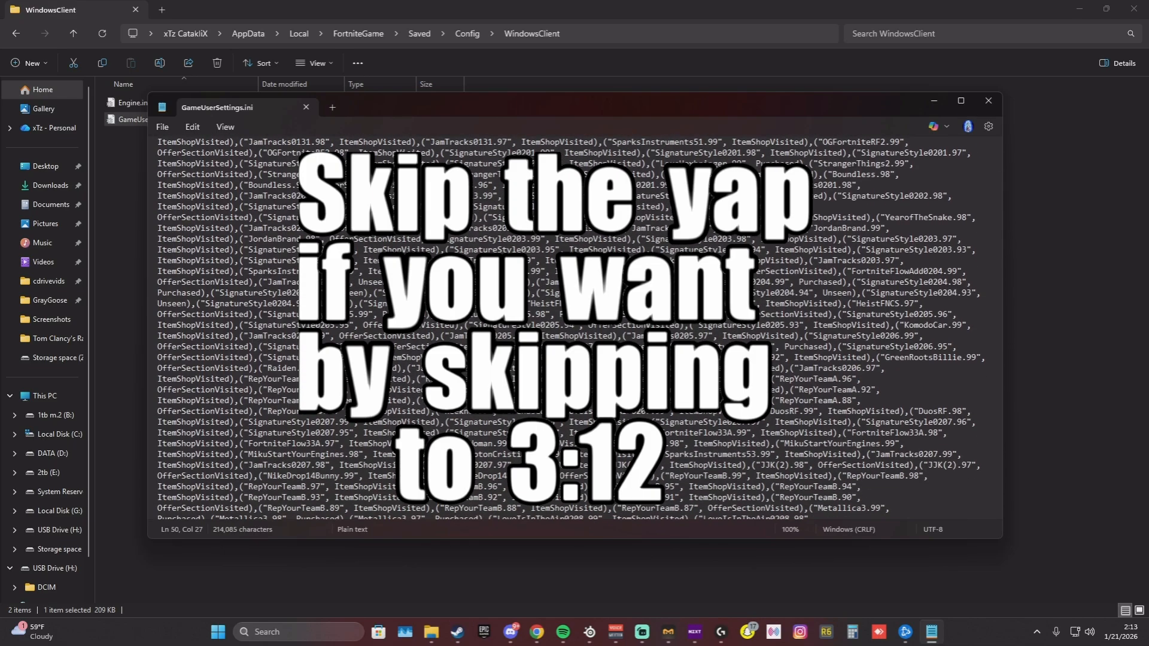
scroll(574, 329, "down", 20)
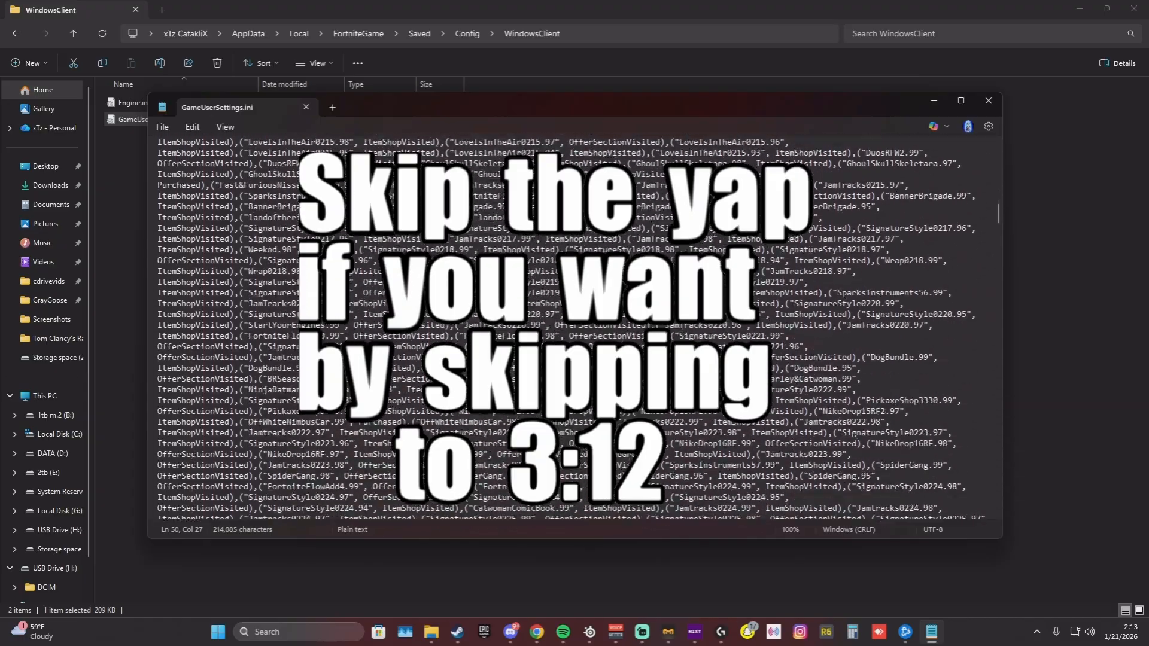
scroll(574, 330, "down", 15)
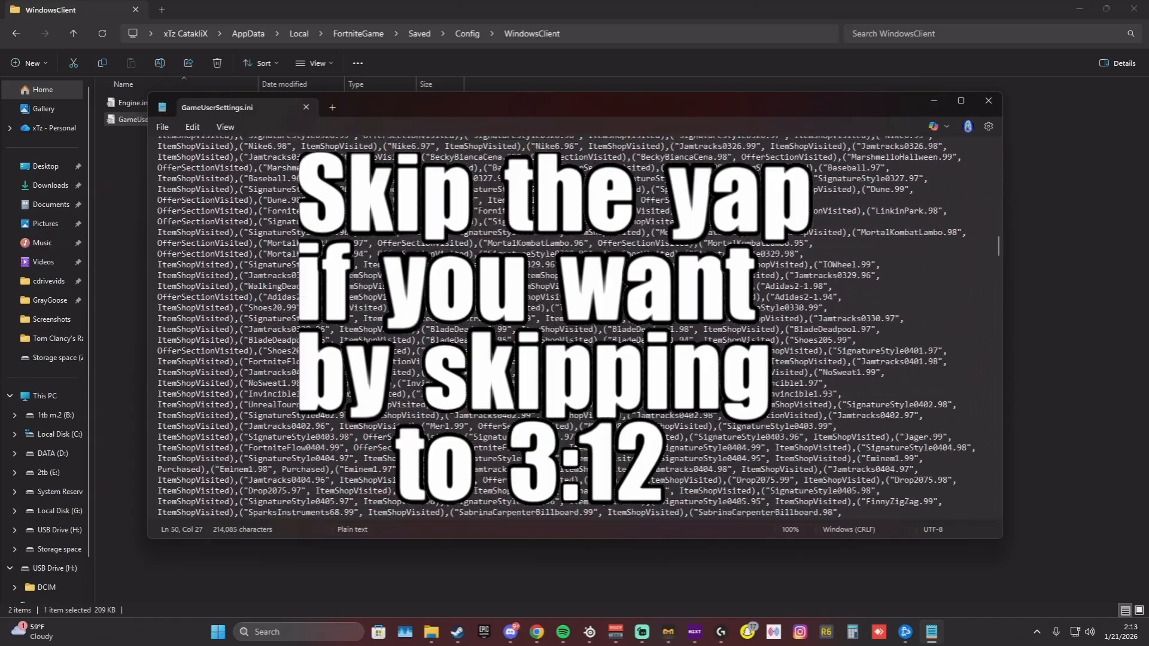
scroll(574, 329, "down", 15)
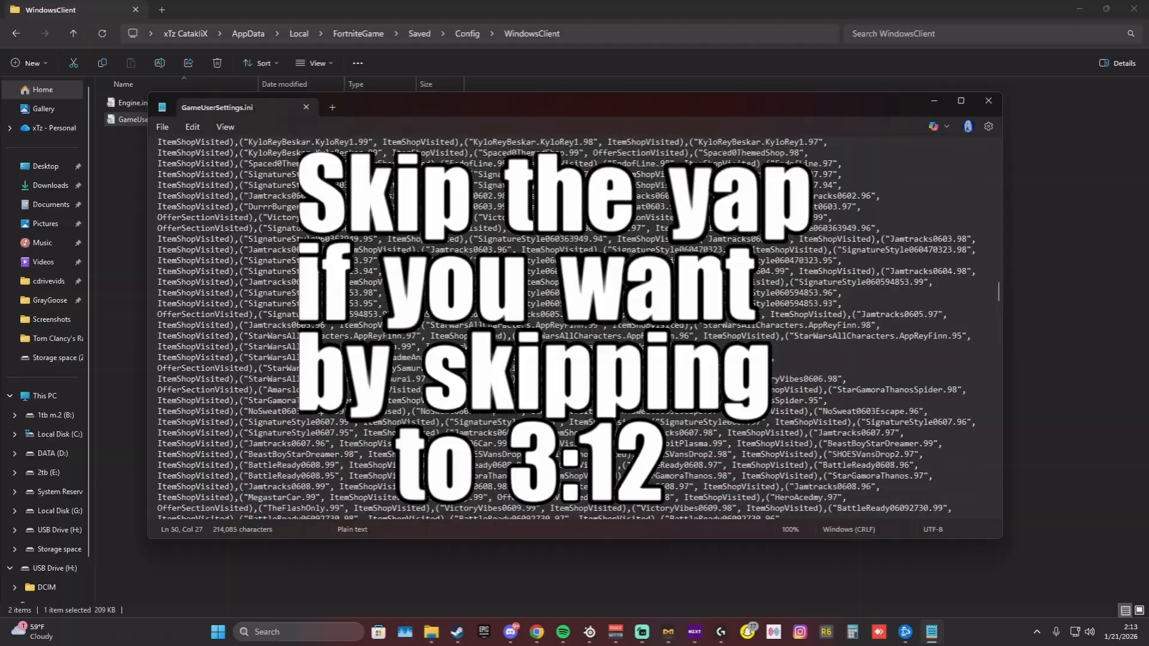
scroll(575, 329, "down", 20)
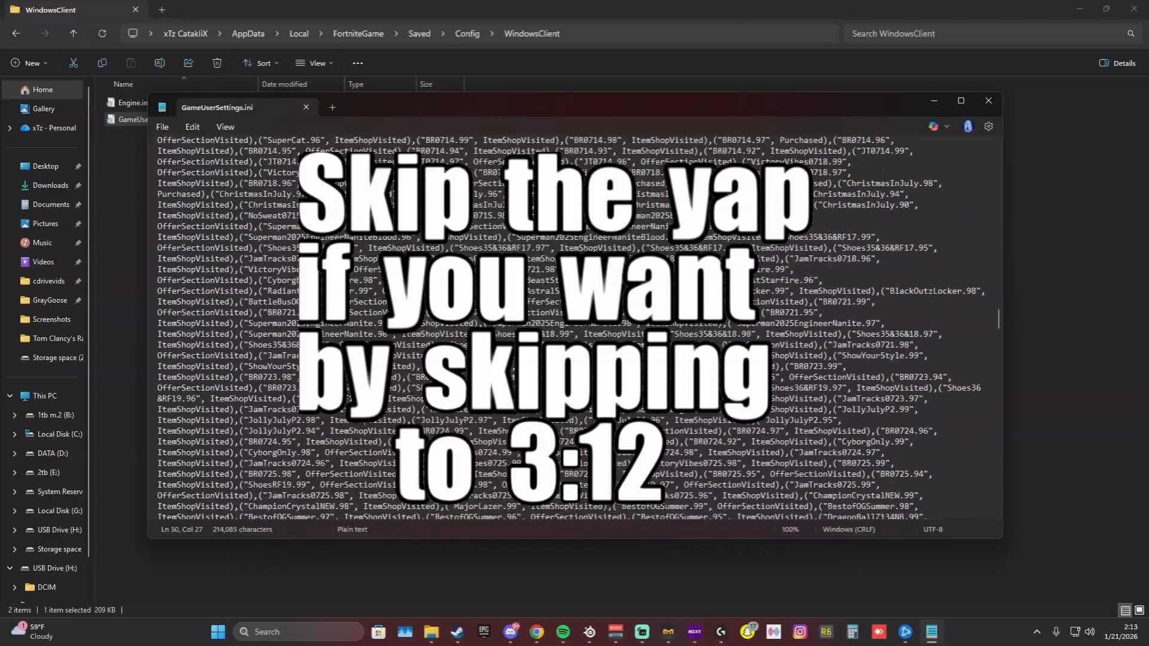
scroll(574, 329, "down", 5)
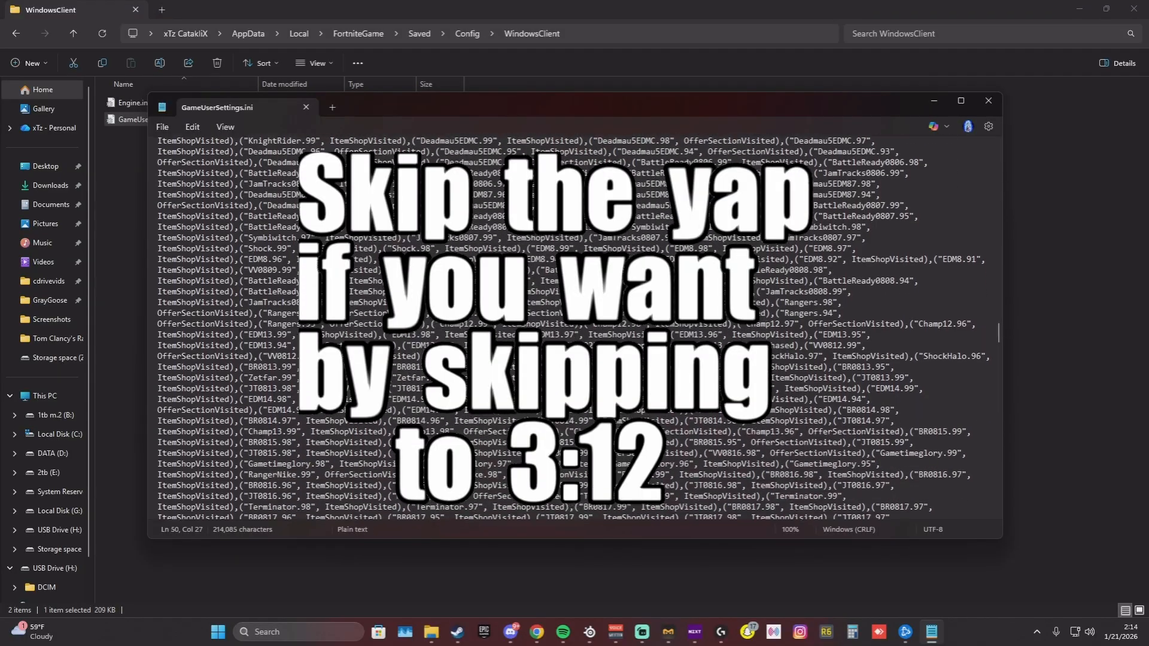
scroll(575, 329, "down", 20)
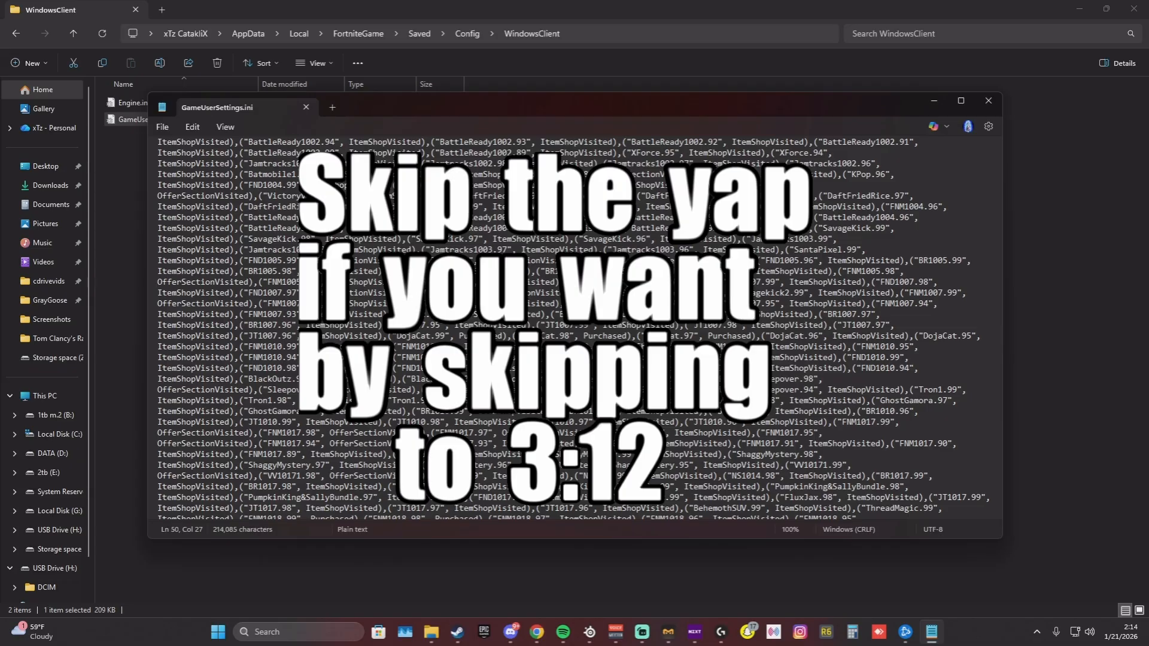
scroll(575, 329, "down", 10)
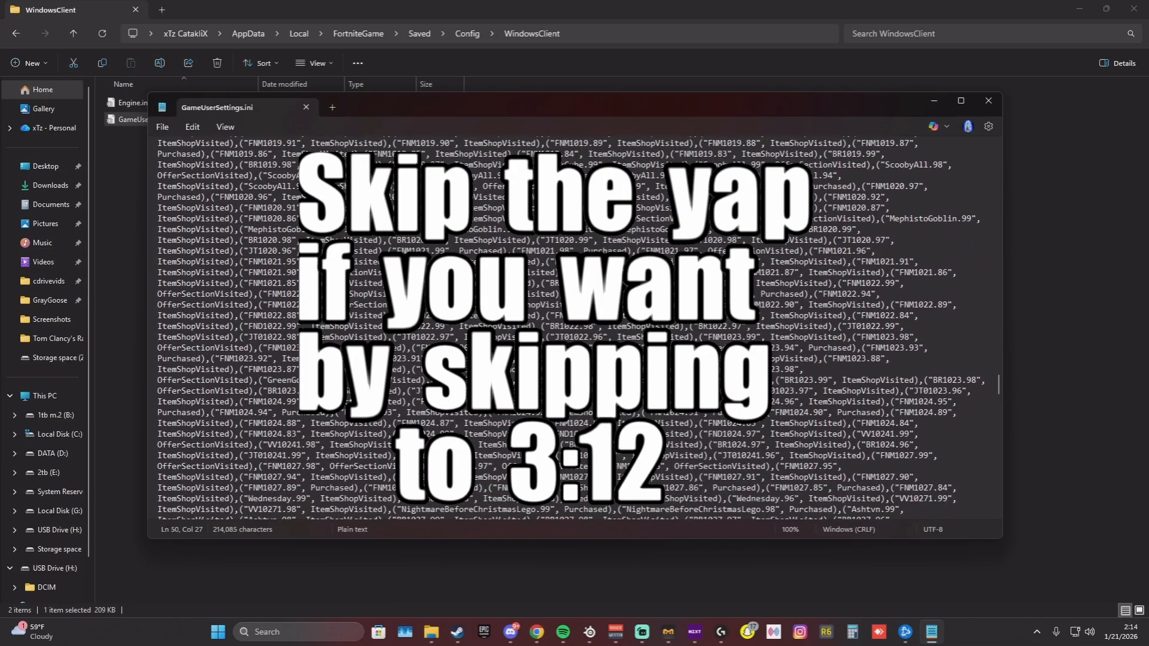
scroll(575, 329, "down", 20)
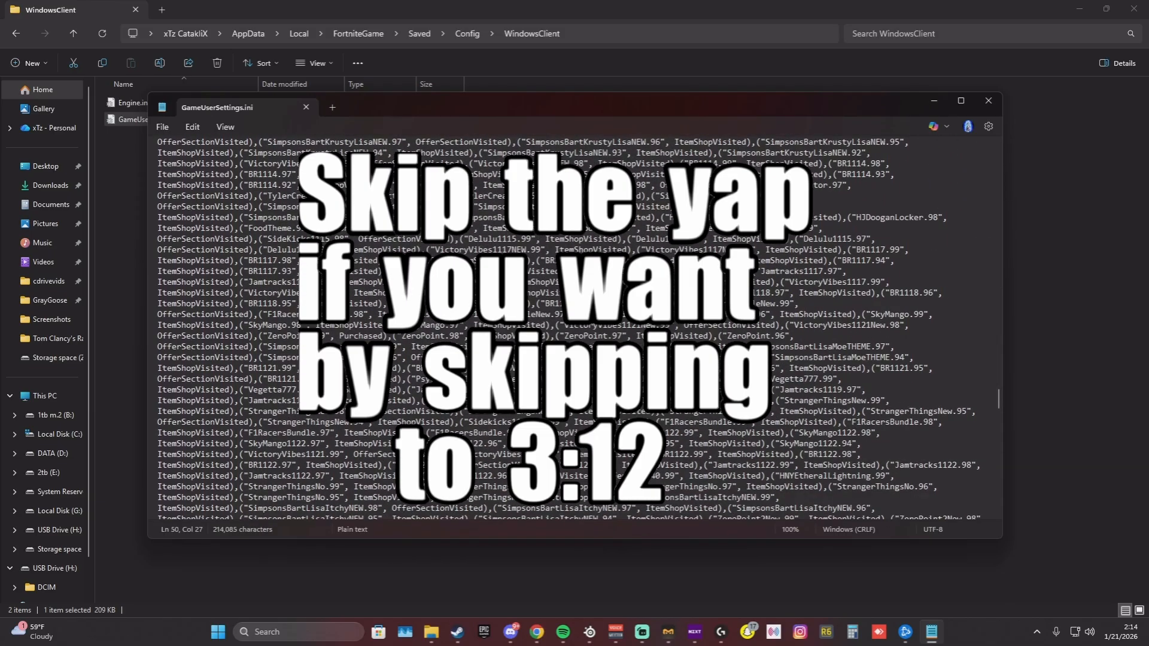
scroll(370, 406, "down", 20)
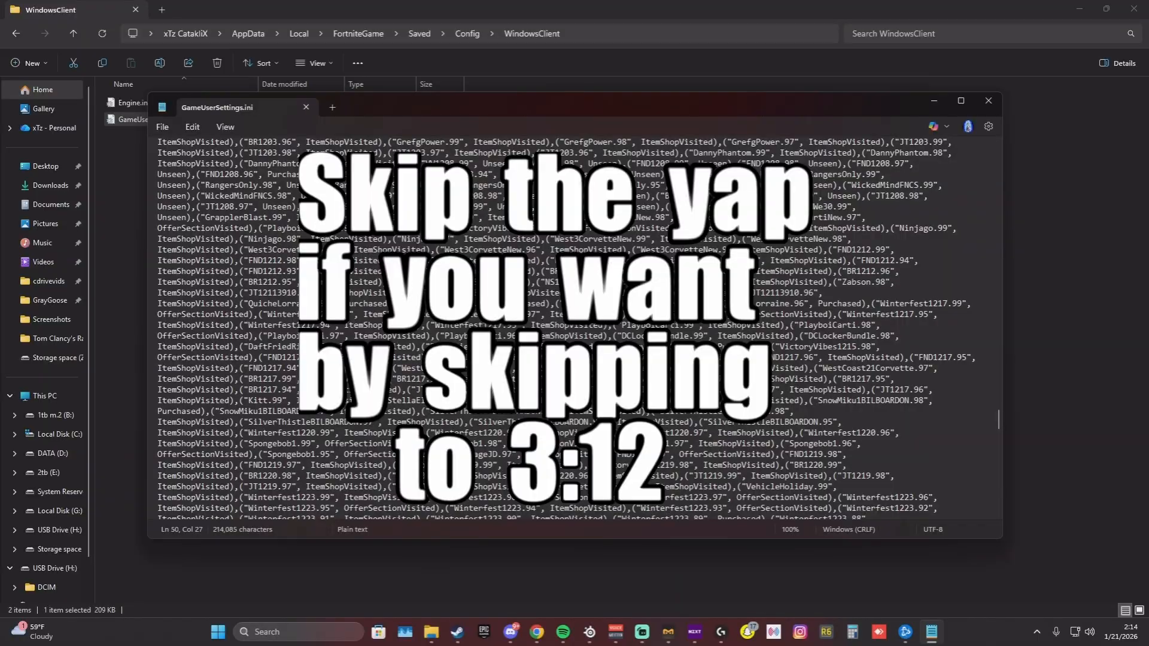
scroll(370, 405, "down", 20)
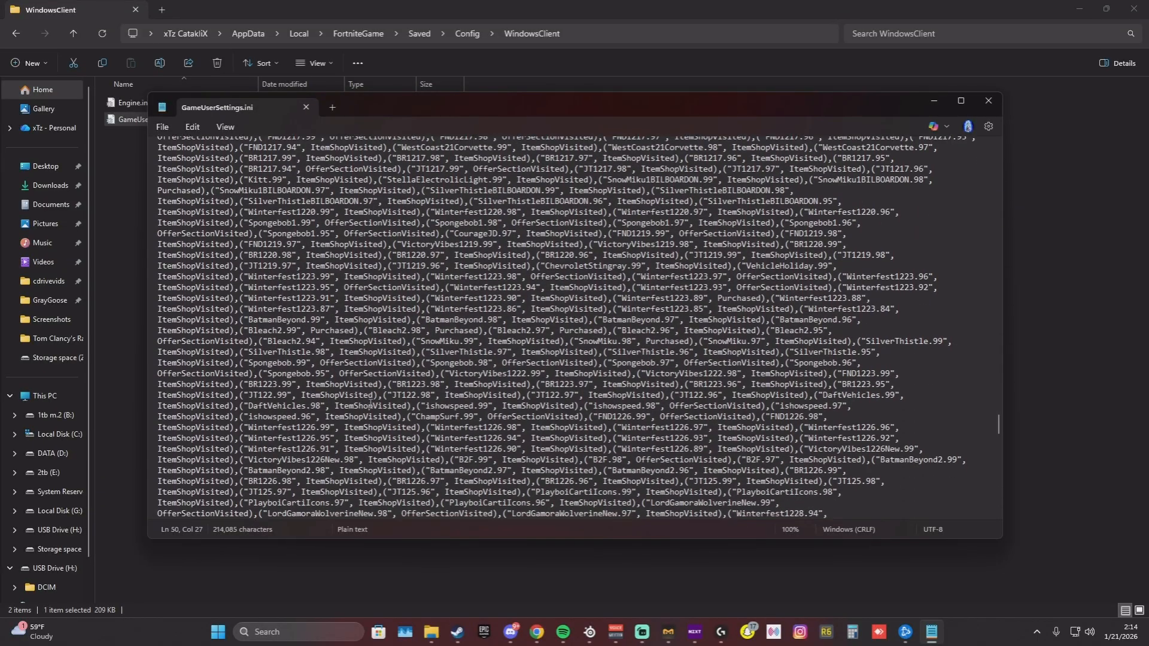
scroll(370, 406, "down", 10)
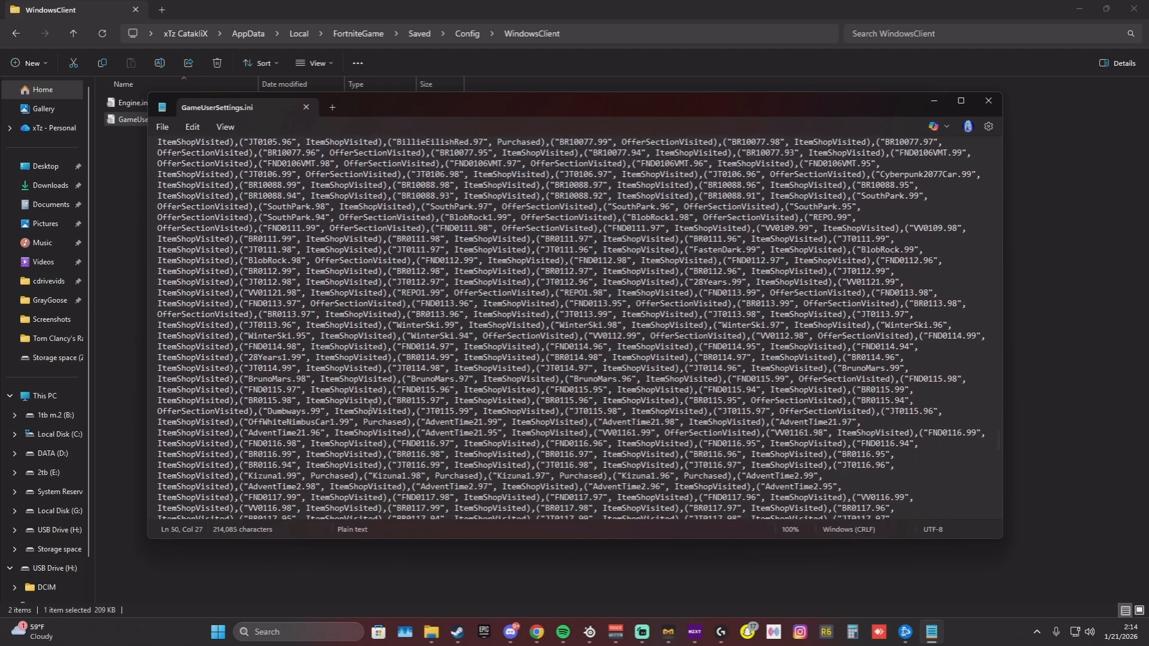
scroll(370, 405, "down", 10)
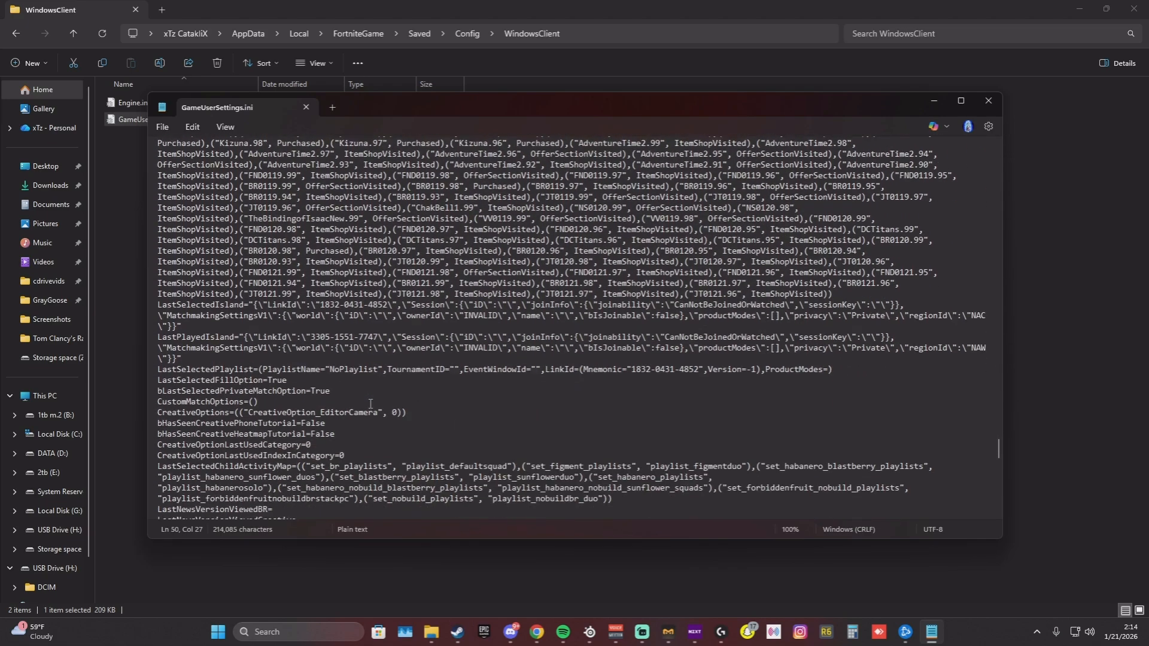
scroll(370, 406, "down", 4)
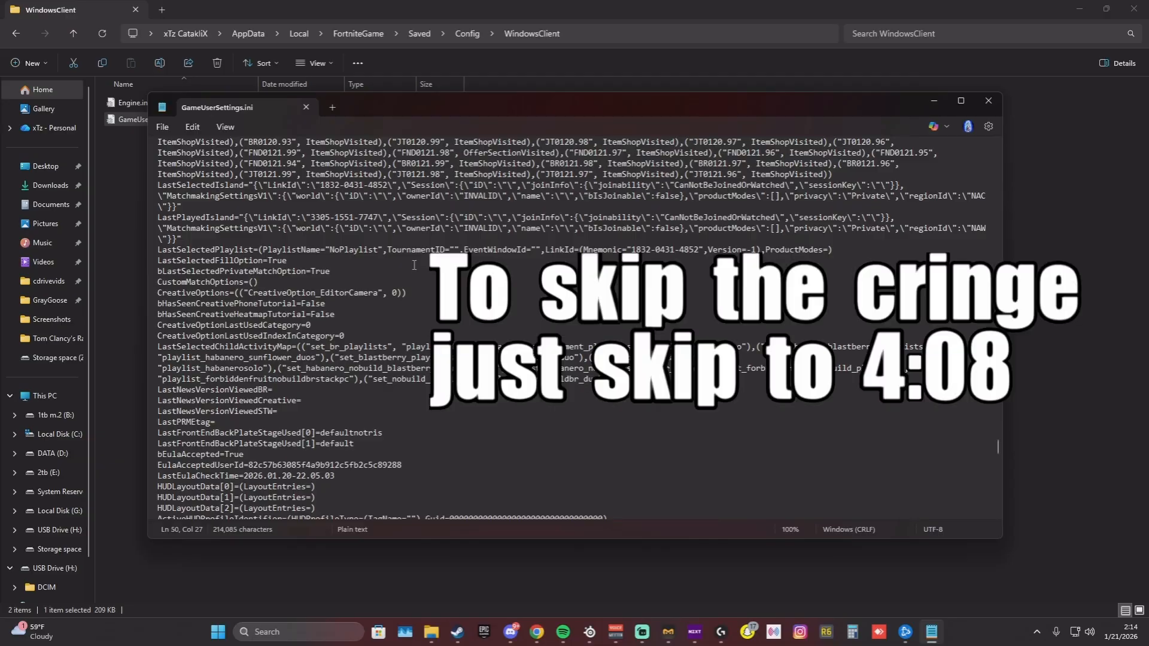
Step: Find the FrameRateLimit line below the resolution and fullscreen mode settings and highlight the whole line
scroll(323, 401, "down", 10)
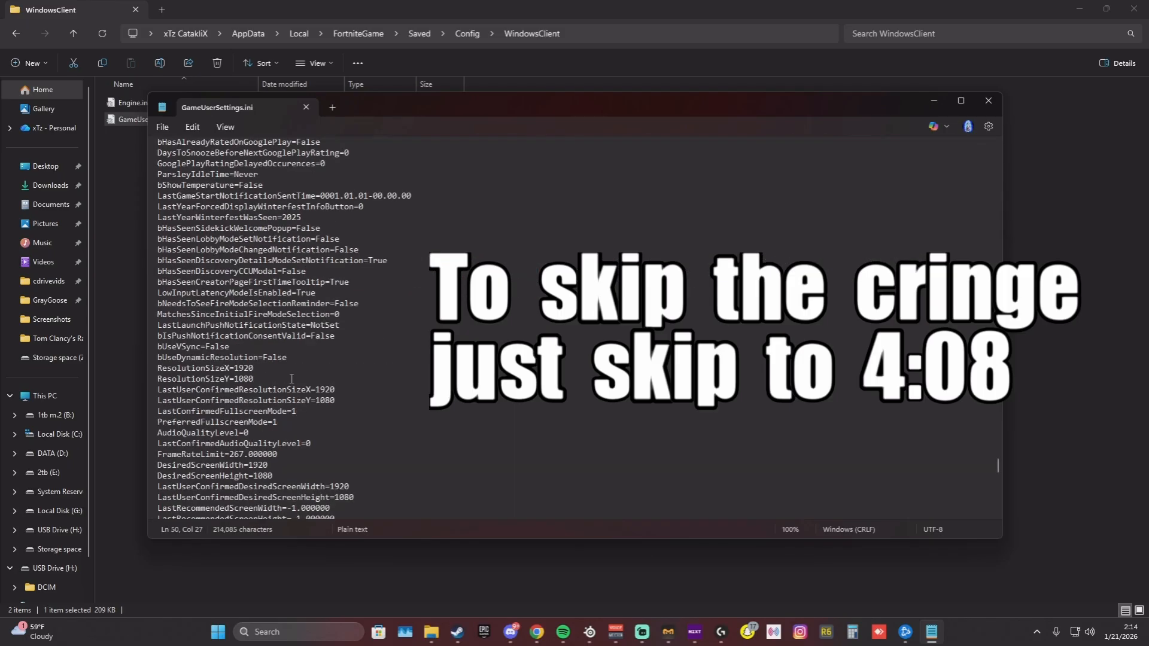
scroll(291, 379, "down", 3)
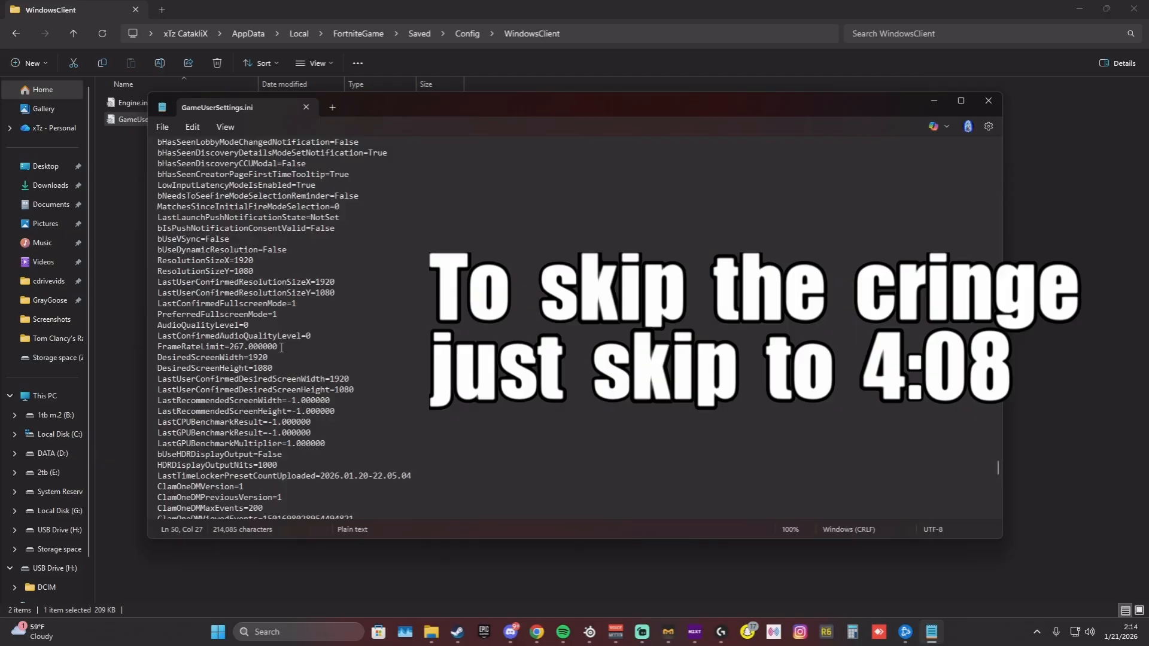
left_click_drag(278, 347, 162, 346)
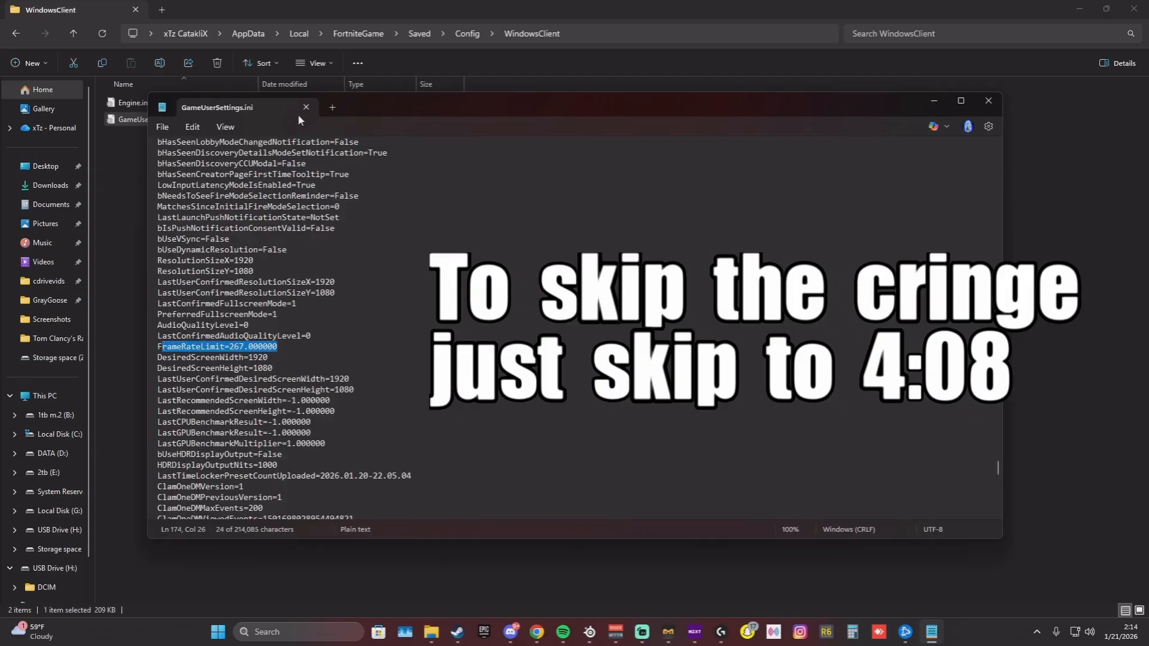
left_click_drag(281, 347, 149, 348)
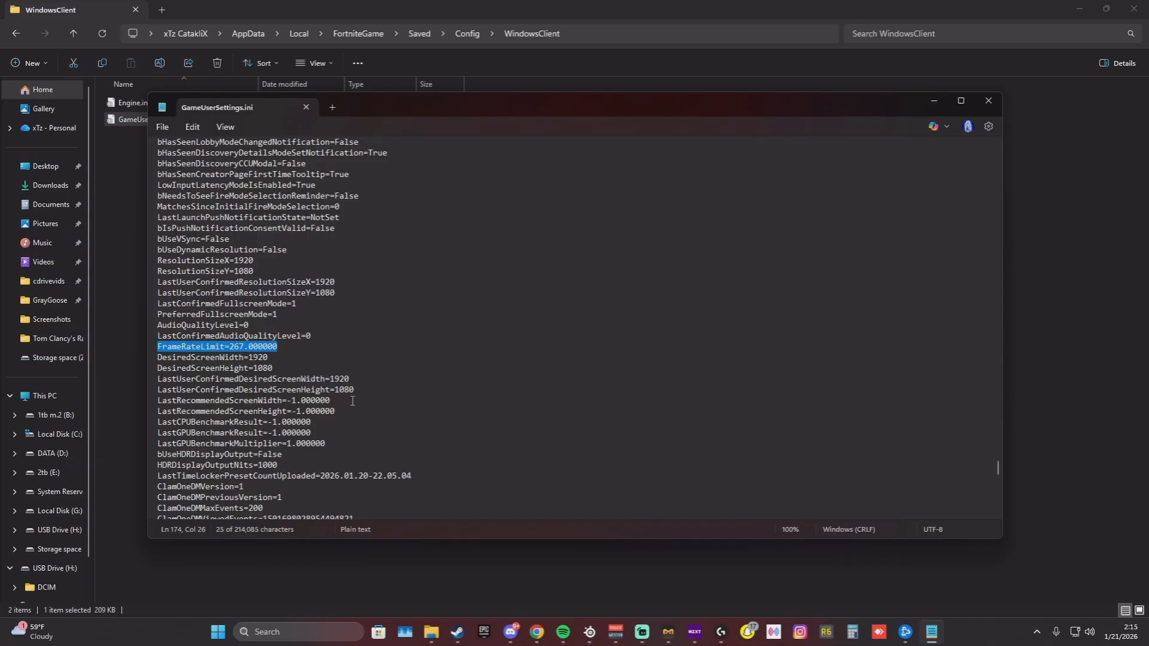
Step: Examine the desired screen size, benchmark, HDR output and other settings that follow the FrameRateLimit line
scroll(353, 336, "down", 2)
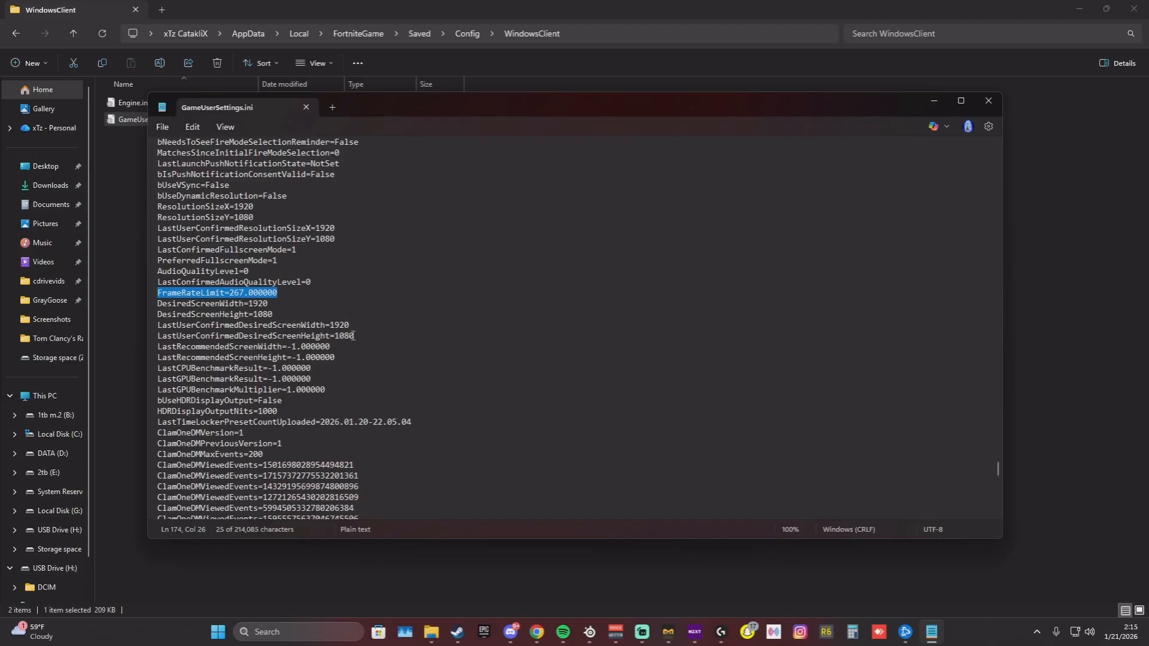
scroll(353, 336, "down", 7)
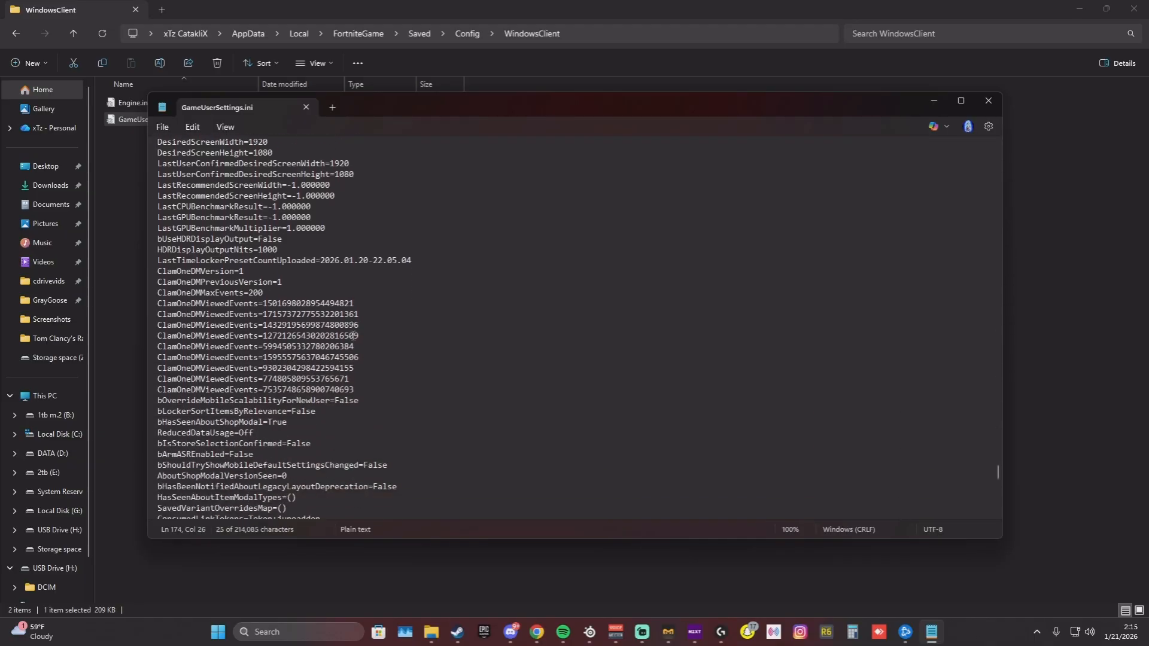
scroll(364, 324, "up", 8)
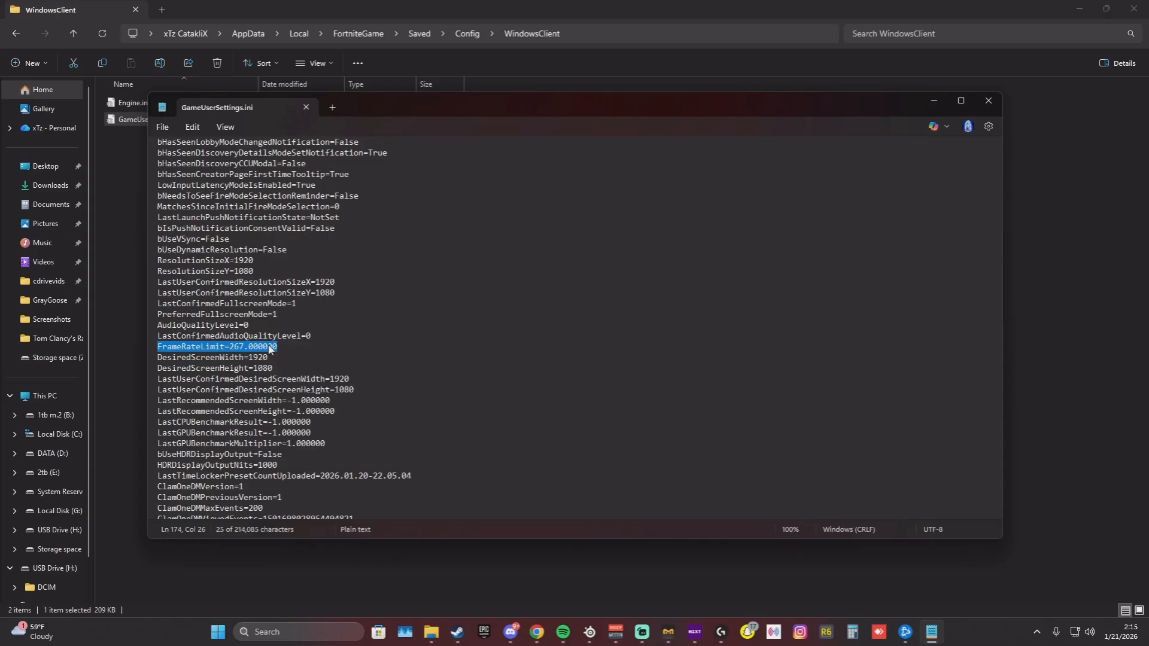
scroll(416, 298, "down", 3)
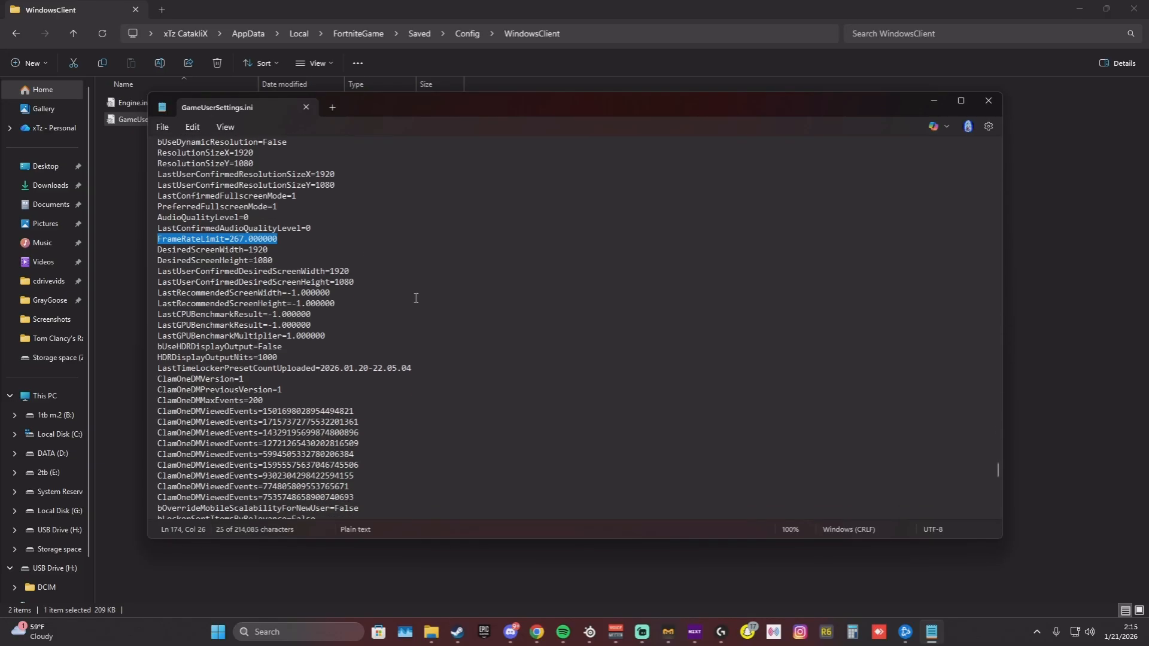
scroll(416, 299, "down", 2)
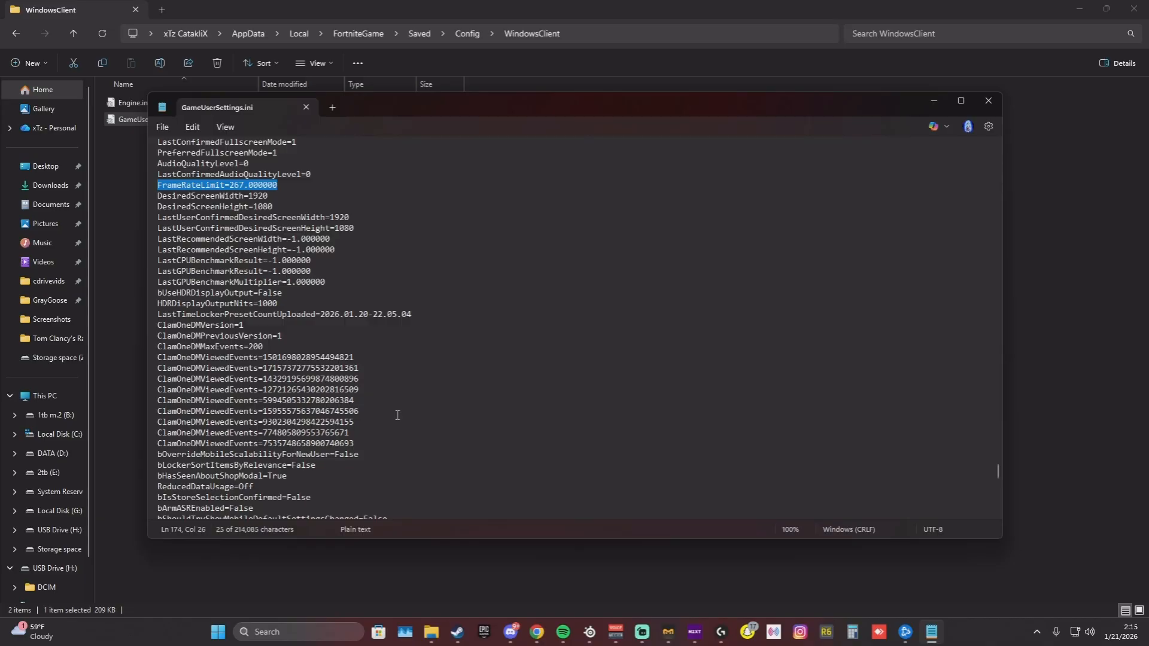
scroll(359, 398, "down", 3)
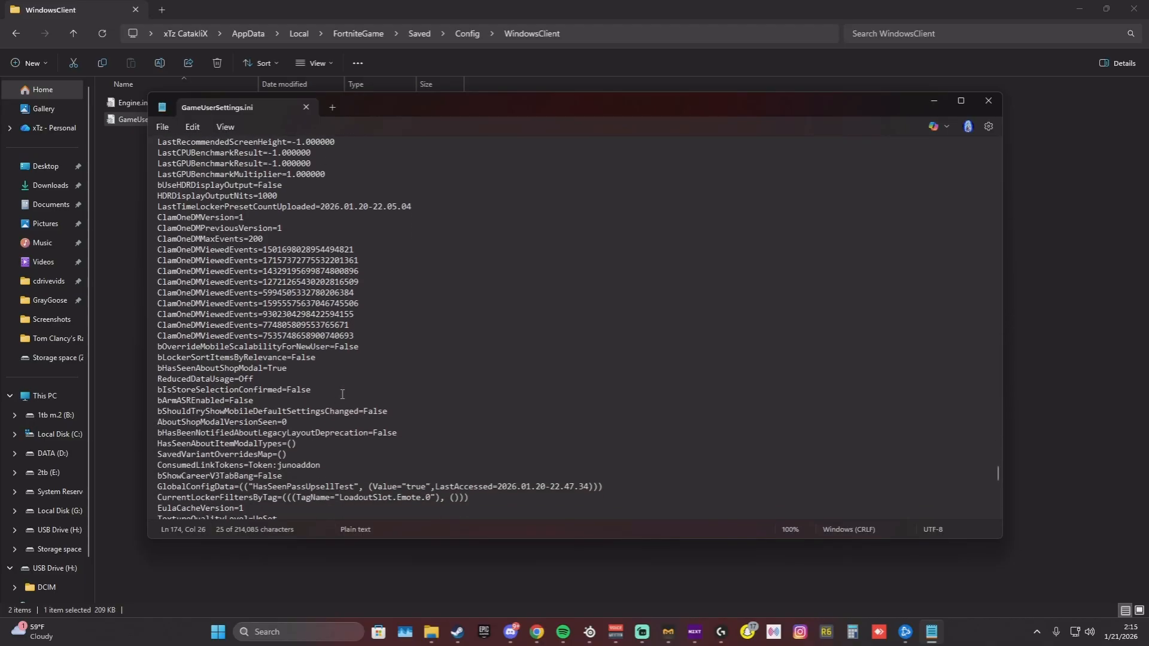
scroll(347, 405, "down", 1)
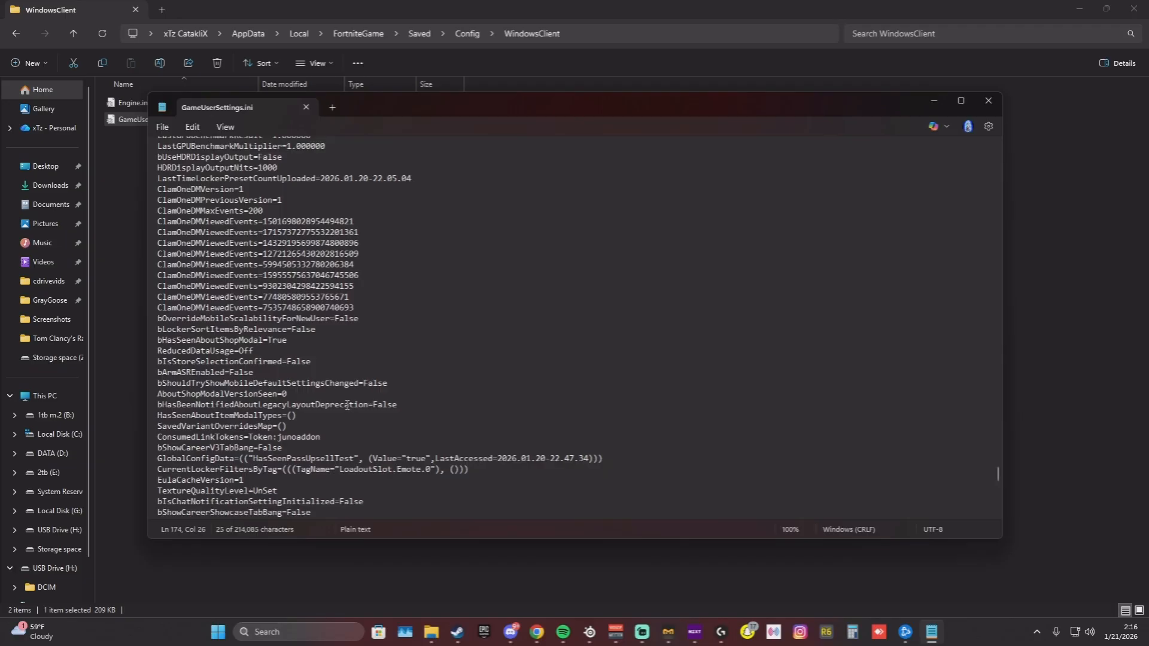
Step: Find the [ScalabilityGroups] section and examine its sg.ResolutionQuality line
scroll(347, 406, "down", 15)
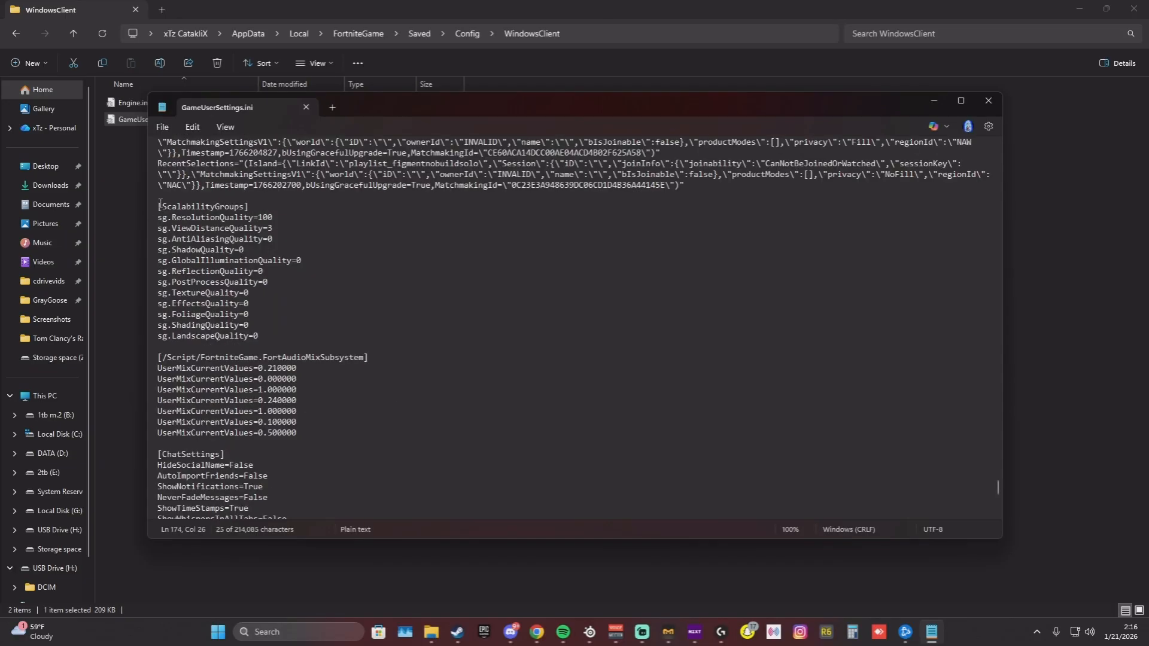
left_click_drag(158, 206, 251, 328)
left_click(297, 207)
left_click_drag(158, 218, 276, 217)
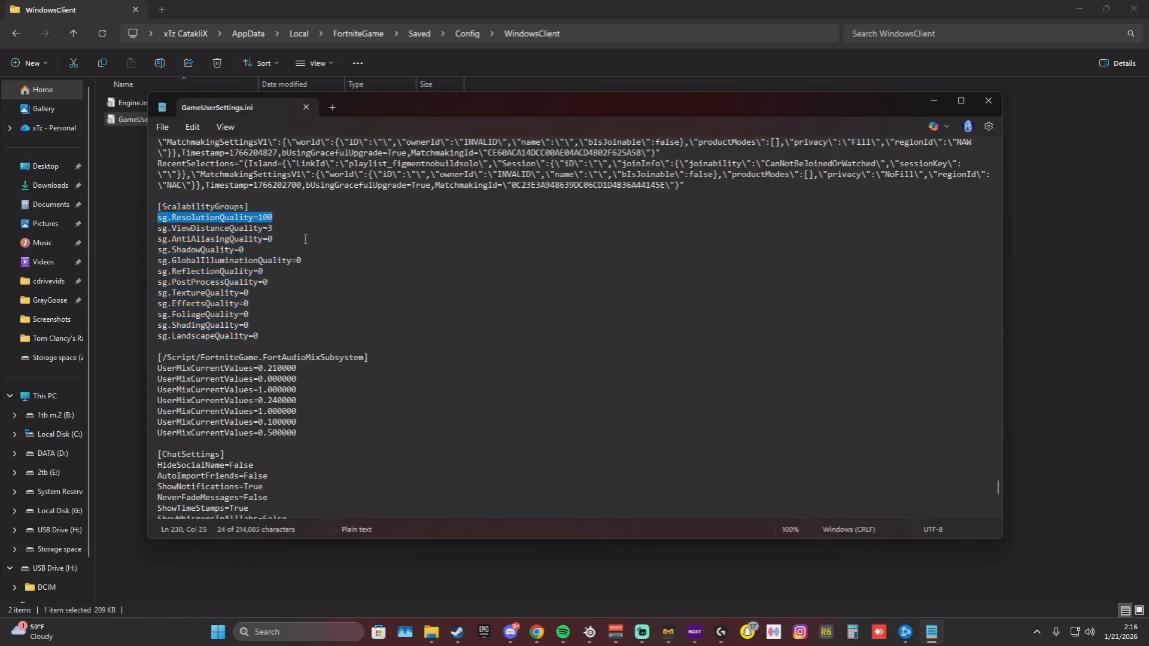
left_click(287, 218)
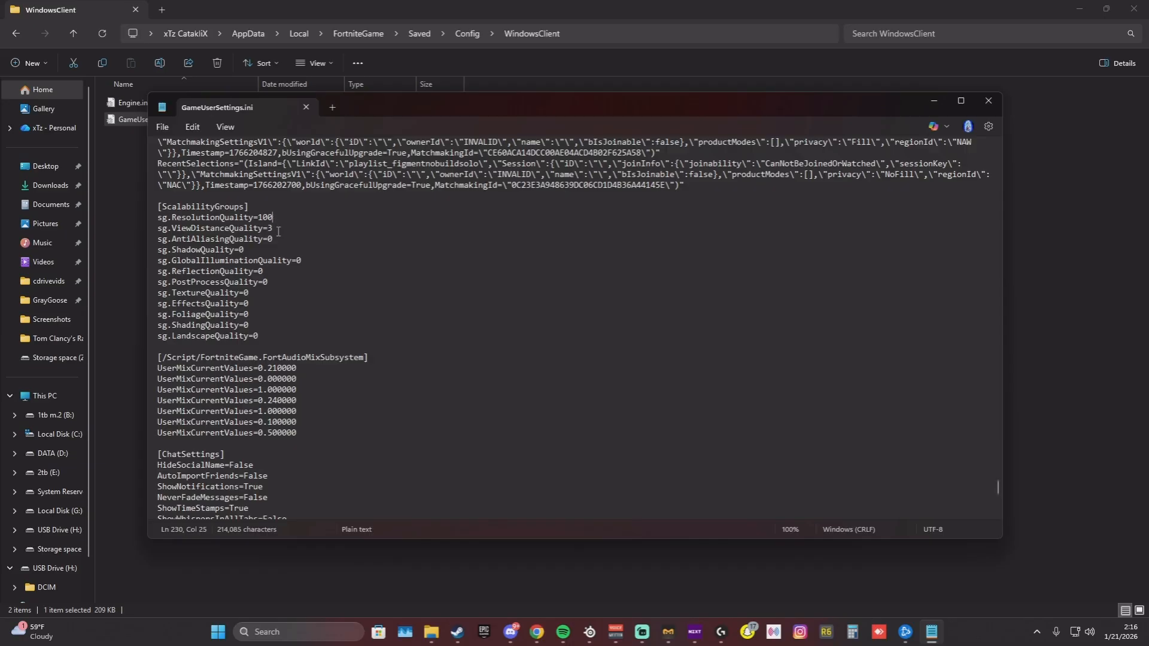
Step: Examine the sg.ViewDistanceQuality, sg.AntiAliasingQuality and sg.ShadowQuality values in the [ScalabilityGroups] section
double_click(278, 232)
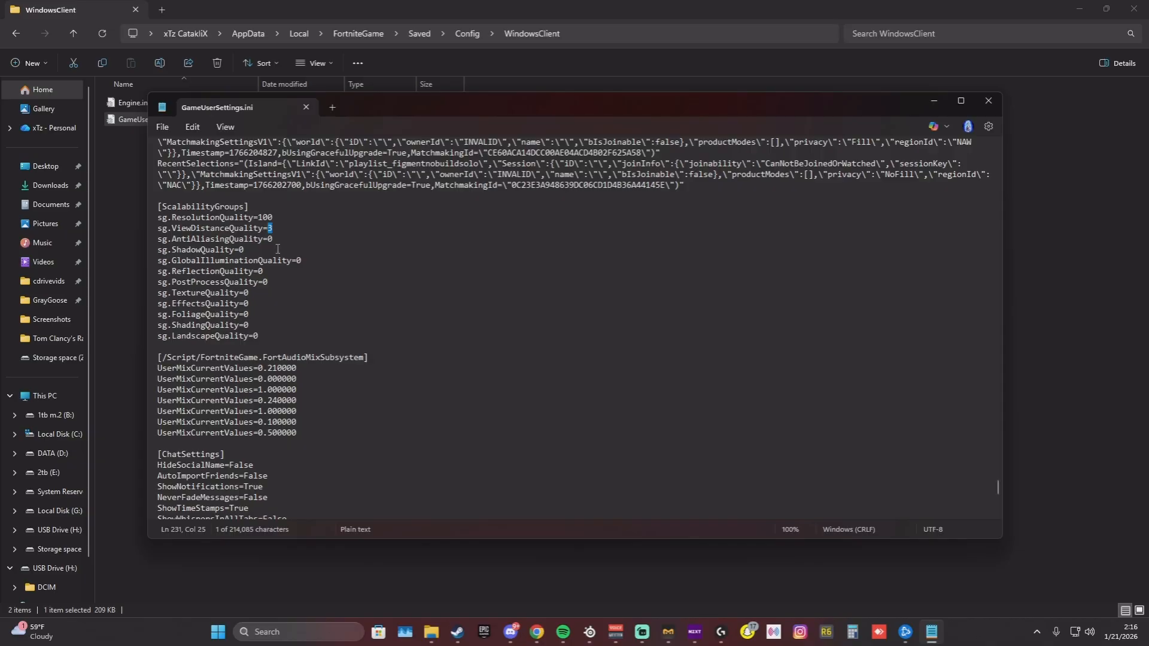
left_click_drag(273, 240, 174, 245)
left_click(246, 250)
Step: Highlight all the scalability quality lines from sg.ResolutionQuality through sg.LandscapeQuality
left_click_drag(270, 337, 324, 203)
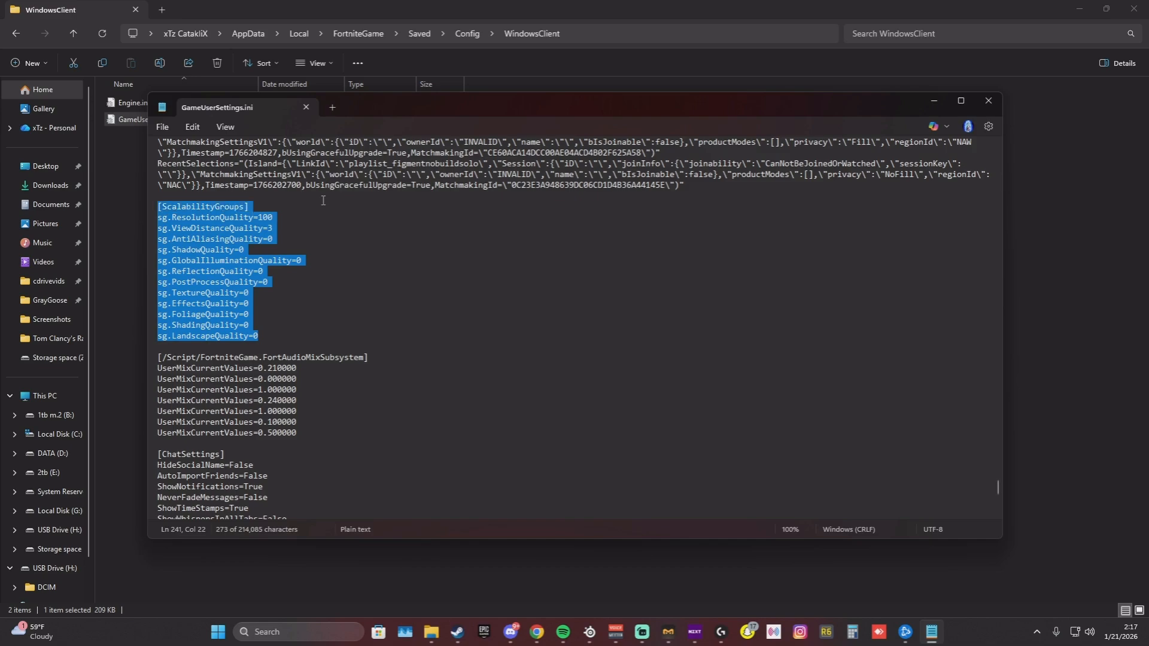
left_click(432, 358)
left_click_drag(337, 333, 157, 217)
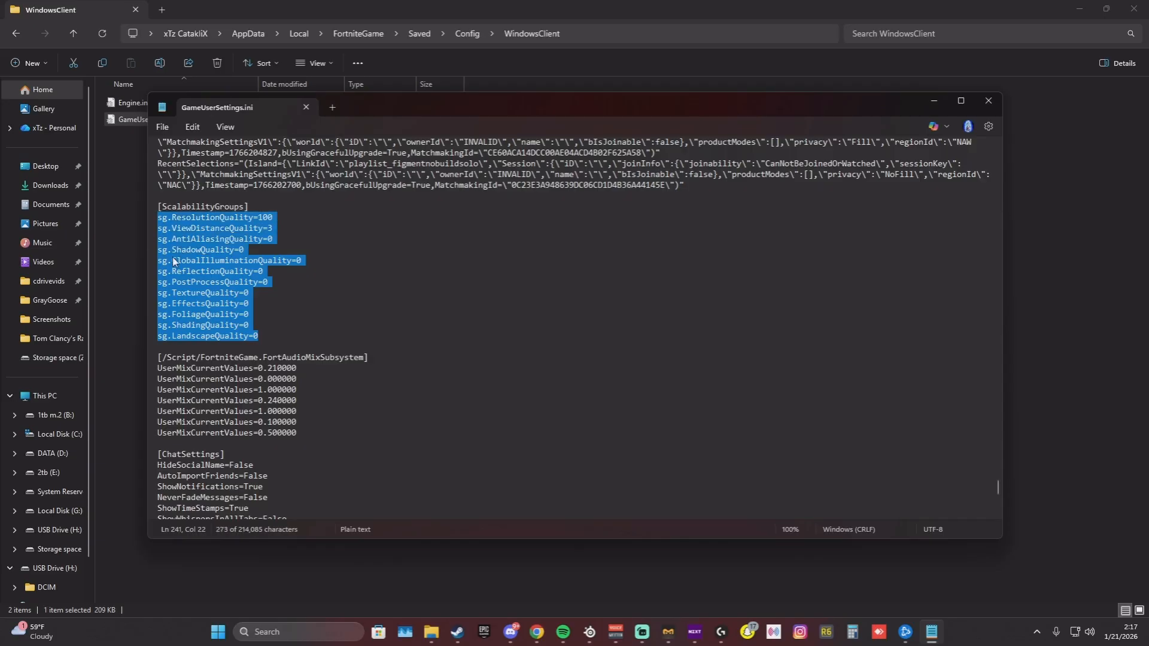
Step: Clear the highlight and examine the quality values from sg.ViewDistanceQuality down to sg.LandscapeQuality in the [ScalabilityGroups] section
left_click(273, 229)
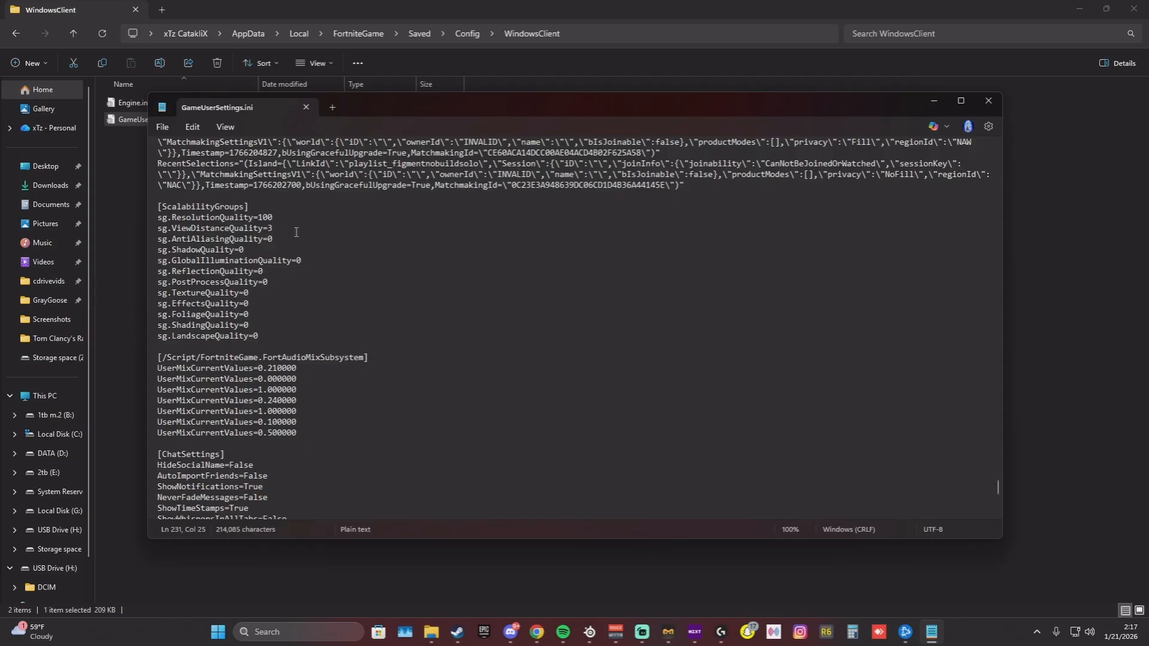
left_click_drag(296, 228, 318, 341)
left_click(318, 341)
Step: Find the [D3DRHIPreference] section and highlight its PreferredRHI and PreferredFeatureLevel lines
scroll(326, 334, "down", 3)
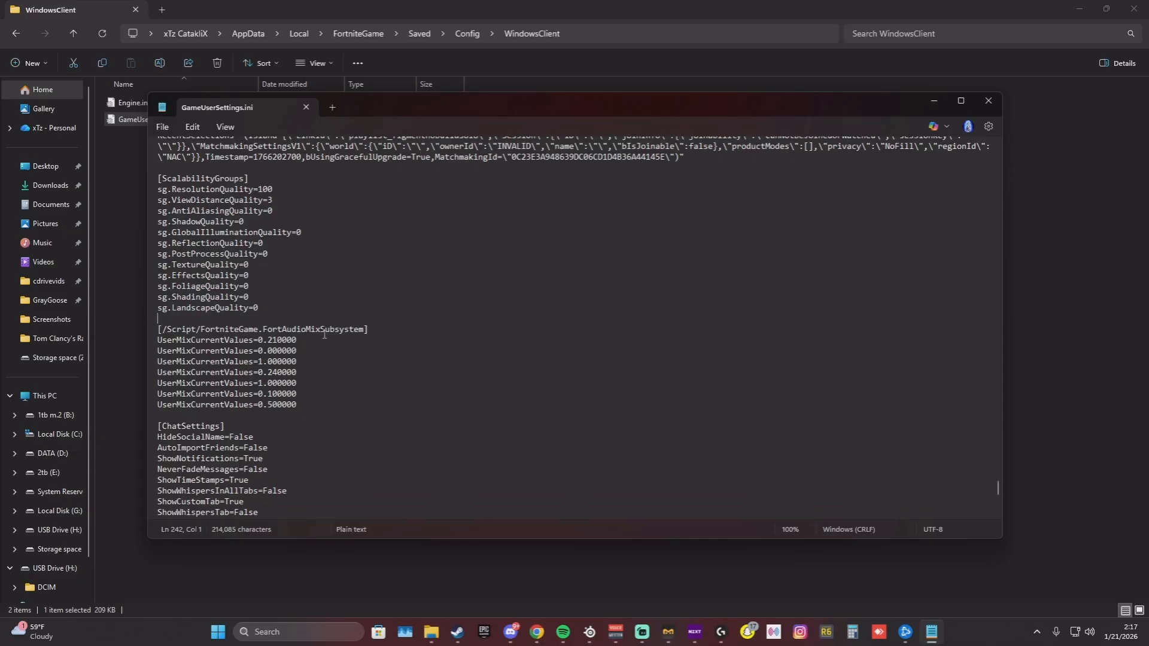
scroll(343, 322, "down", 7)
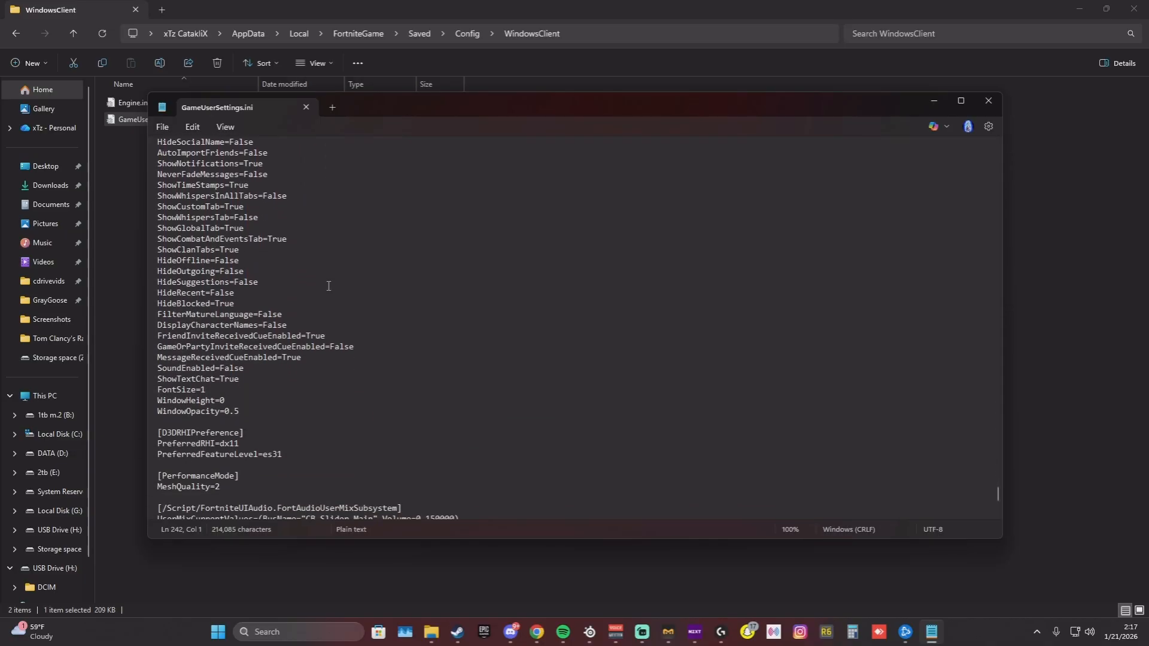
scroll(358, 294, "down", 5)
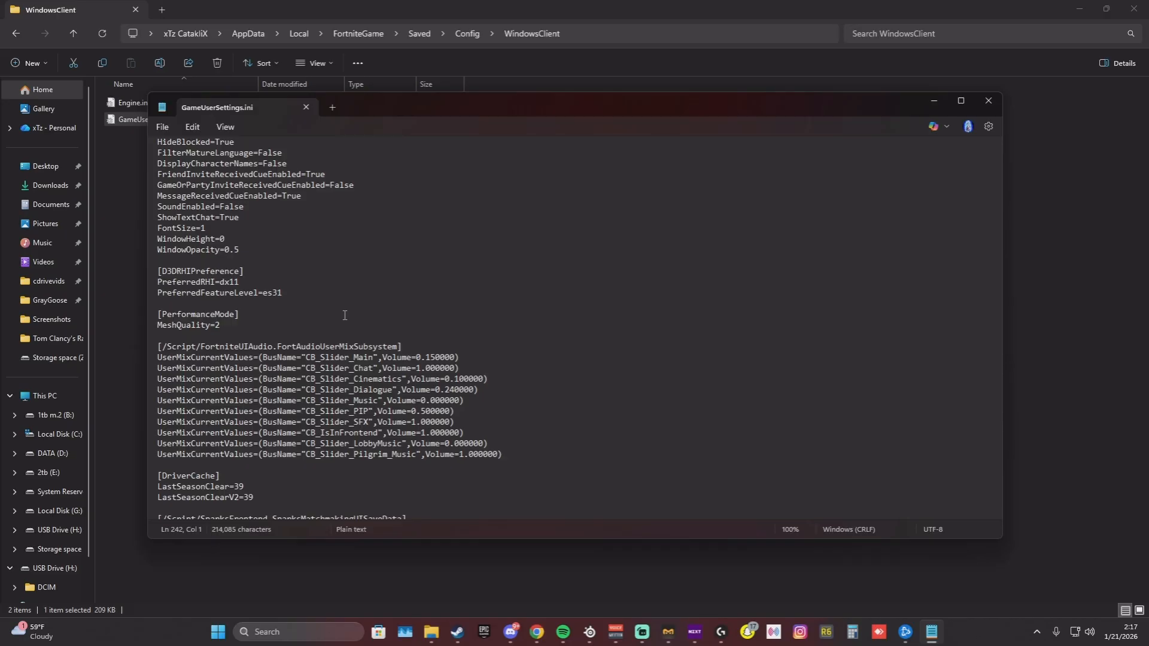
left_click_drag(285, 294, 160, 288)
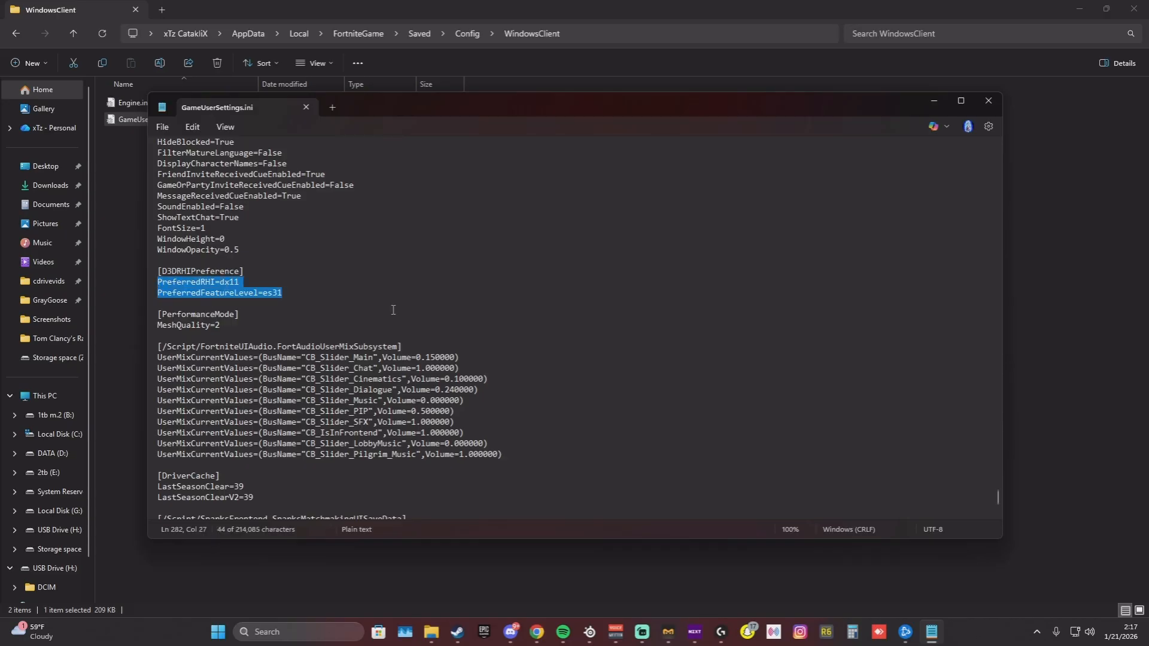
left_click_drag(297, 294, 158, 286)
left_click(284, 293)
left_click_drag(285, 293, 154, 283)
Step: Highlight the MeshQuality value in the [PerformanceMode] section
left_click(222, 325)
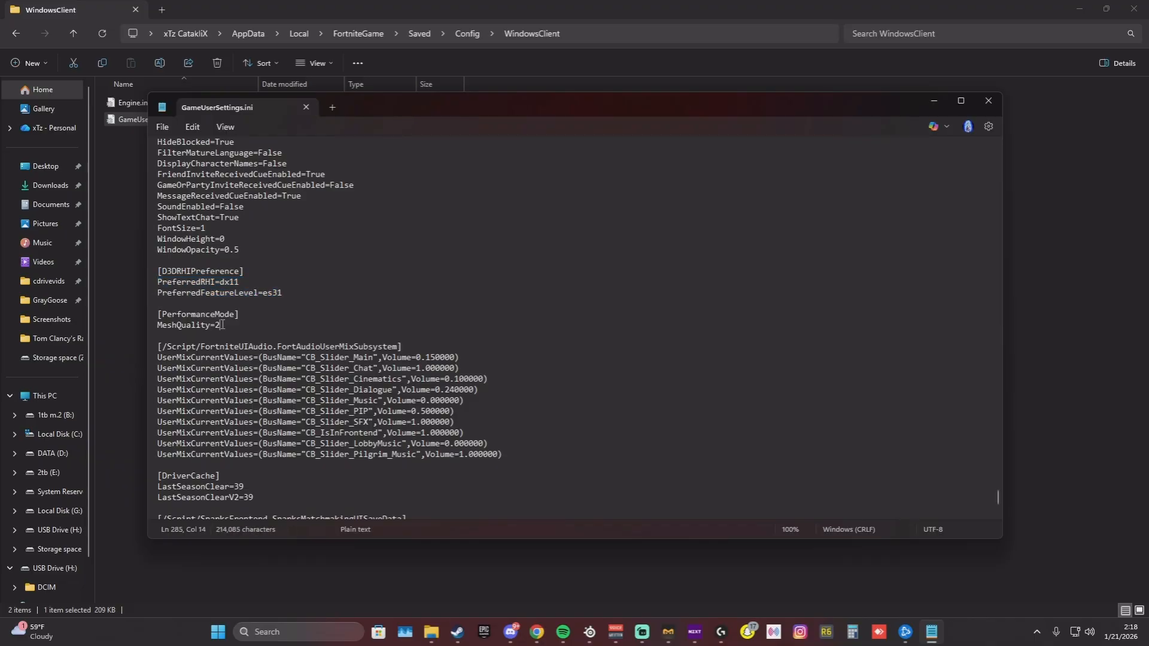
double_click(217, 325)
double_click(219, 330)
left_click_drag(217, 330, 219, 326)
left_click(220, 326)
left_click(217, 327)
double_click(220, 328)
Step: Examine the remaining sections from [PerformanceMode] to the end of the settings file
scroll(293, 353, "down", 8)
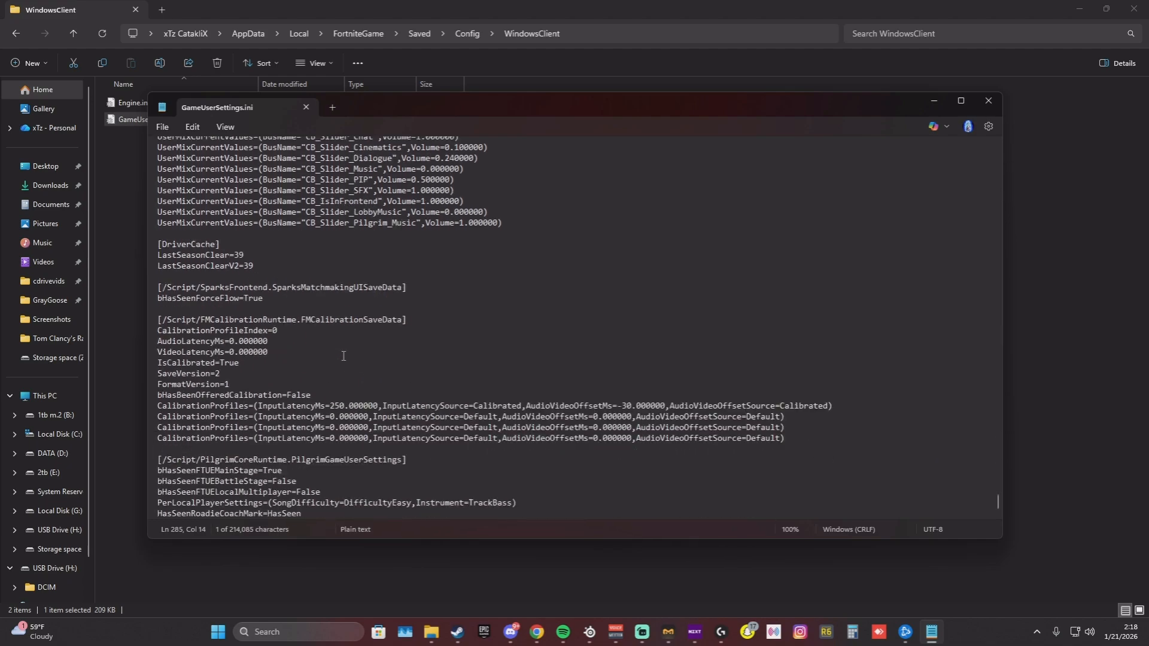
scroll(343, 356, "up", 7)
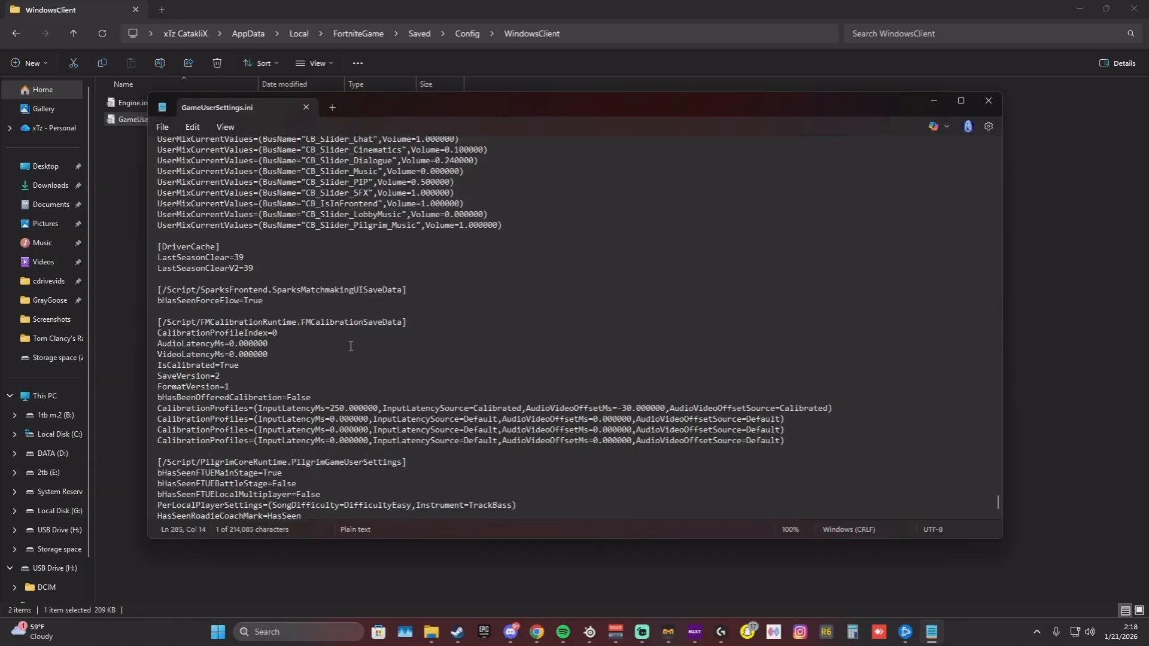
left_click(162, 127)
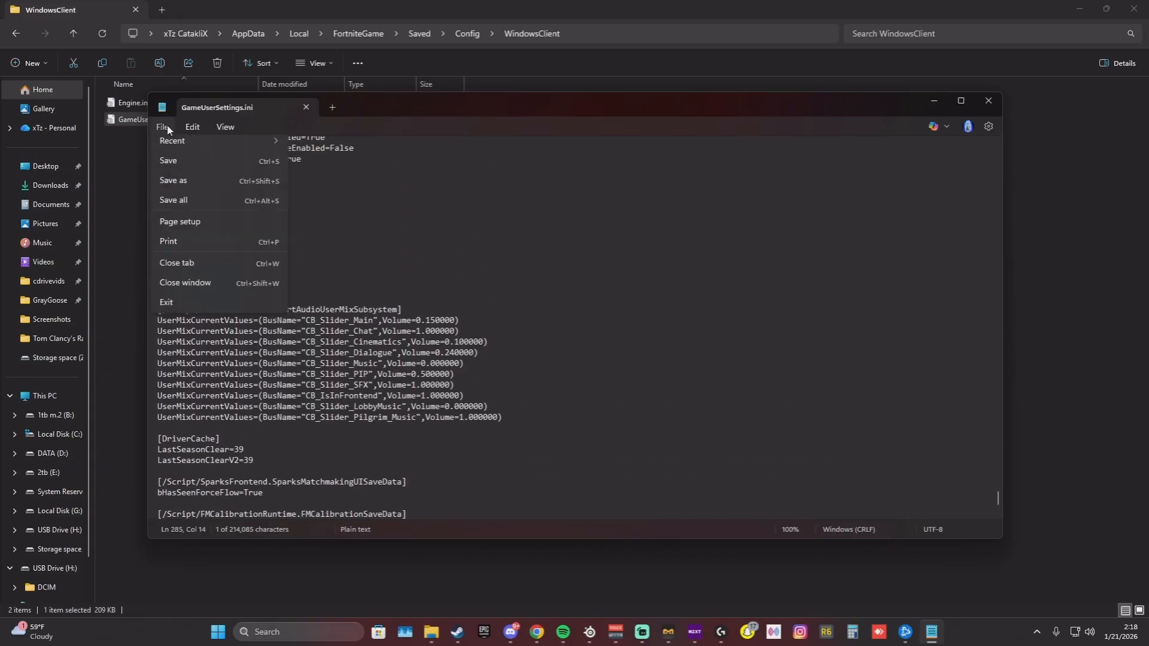
left_click(410, 191)
scroll(424, 378, "down", 7)
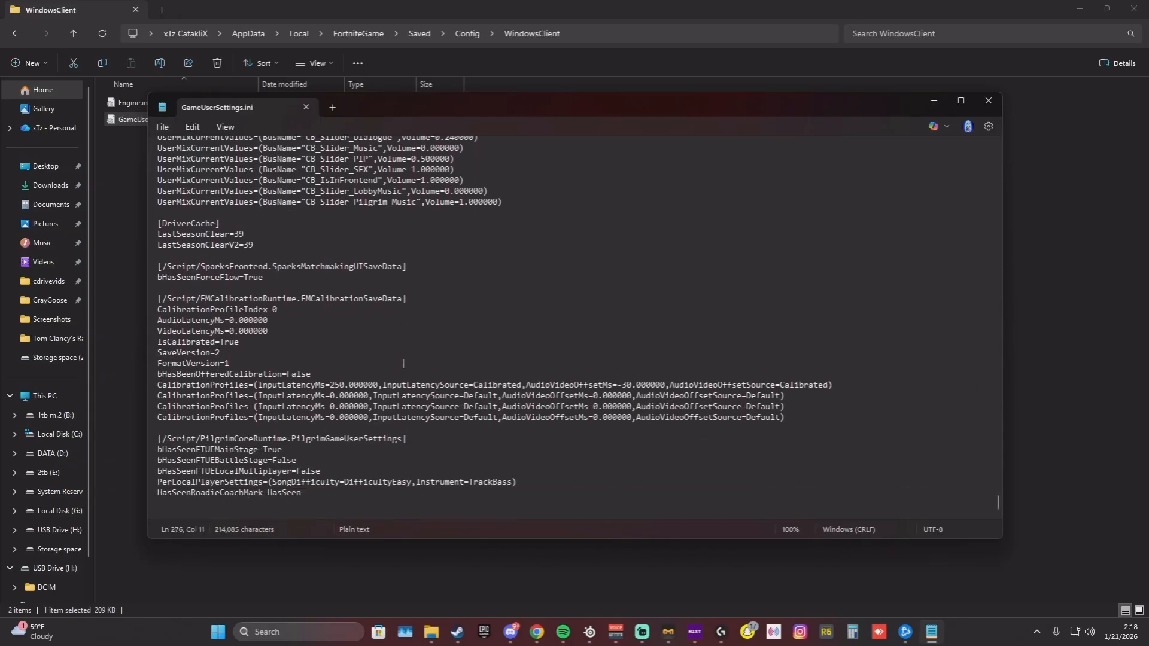
scroll(383, 474, "up", 7)
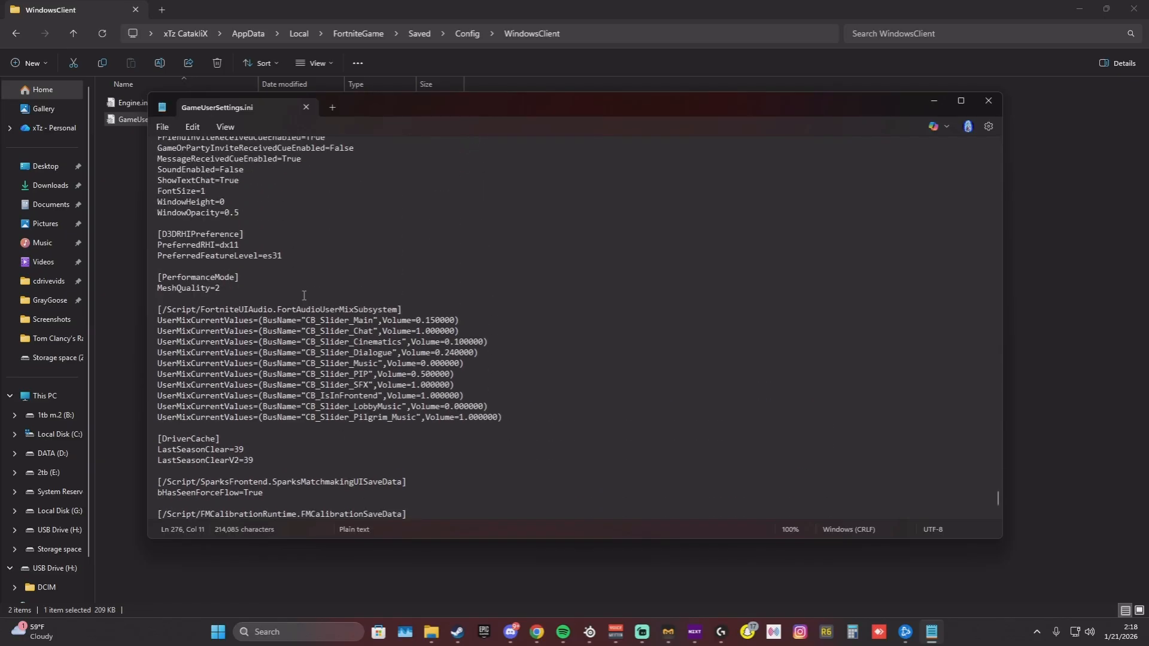
scroll(268, 211, "up", 3)
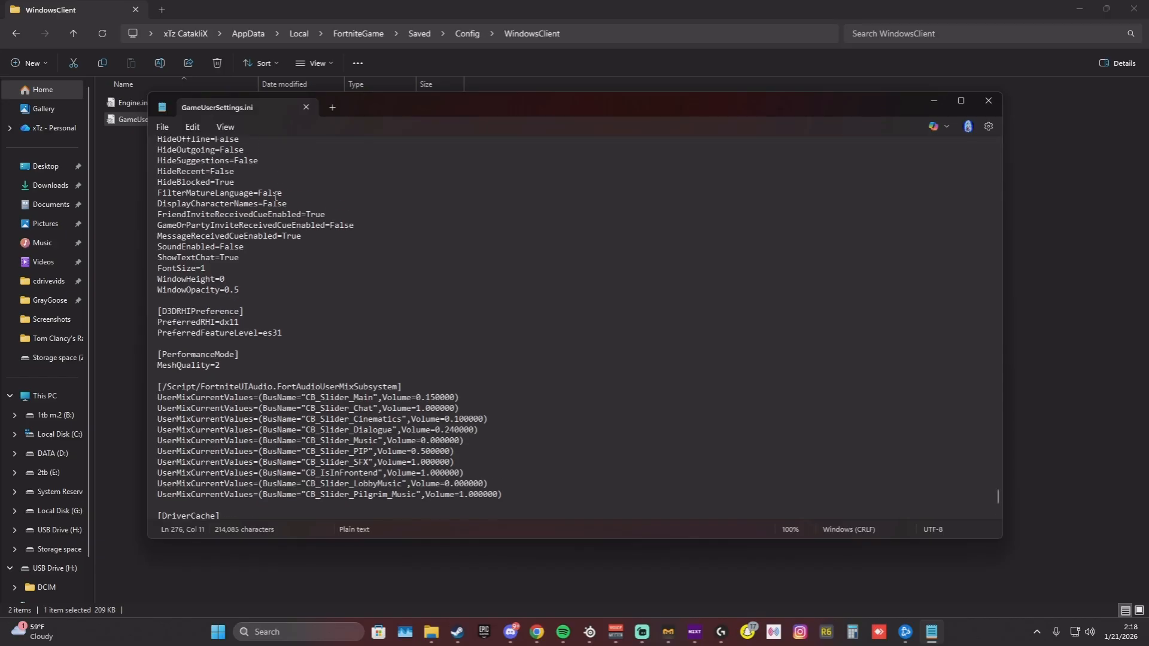
Step: Save GameUserSettings.ini and close its window to return to the WindowsClient folder
left_click(175, 139)
left_click(163, 127)
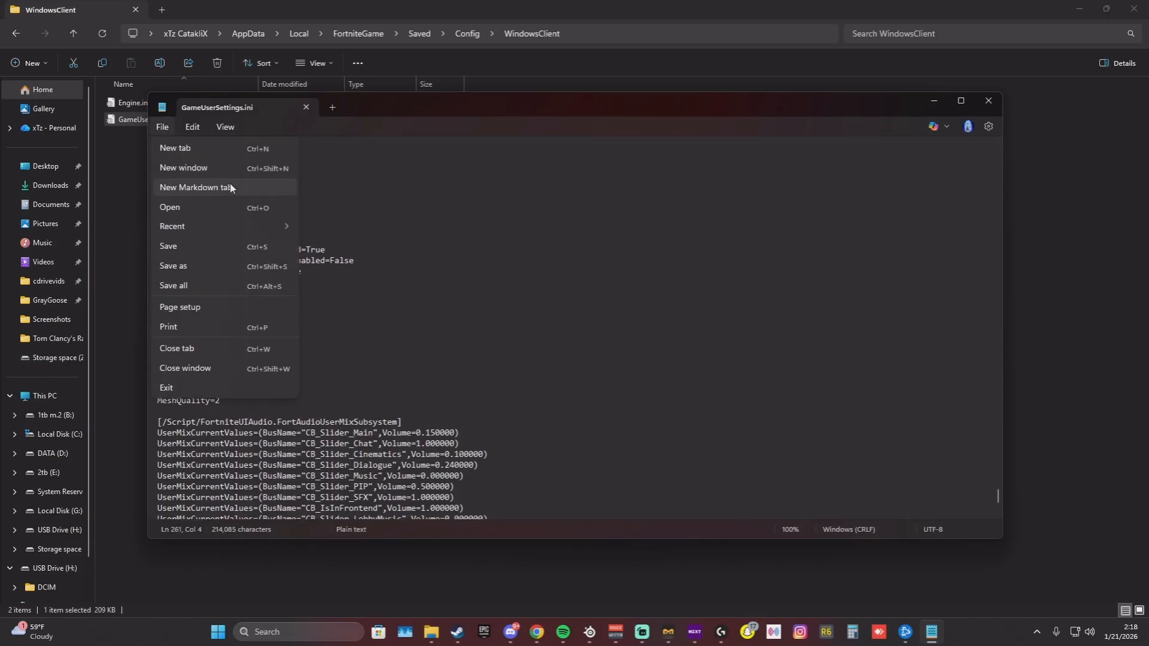
left_click(170, 250)
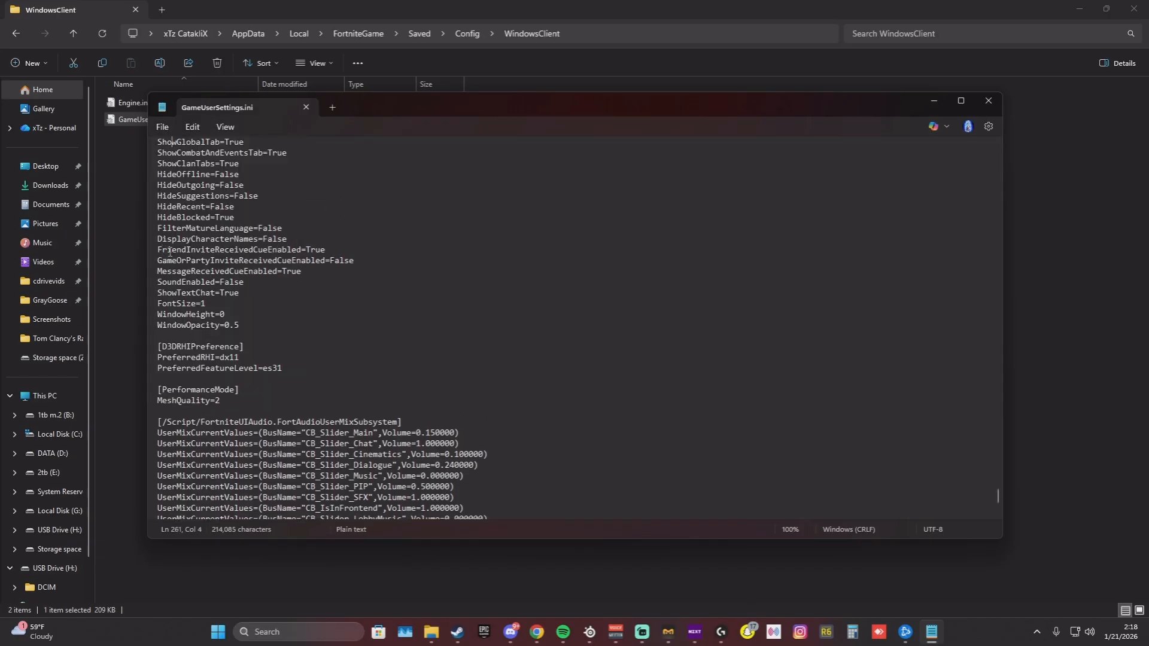
left_click(988, 101)
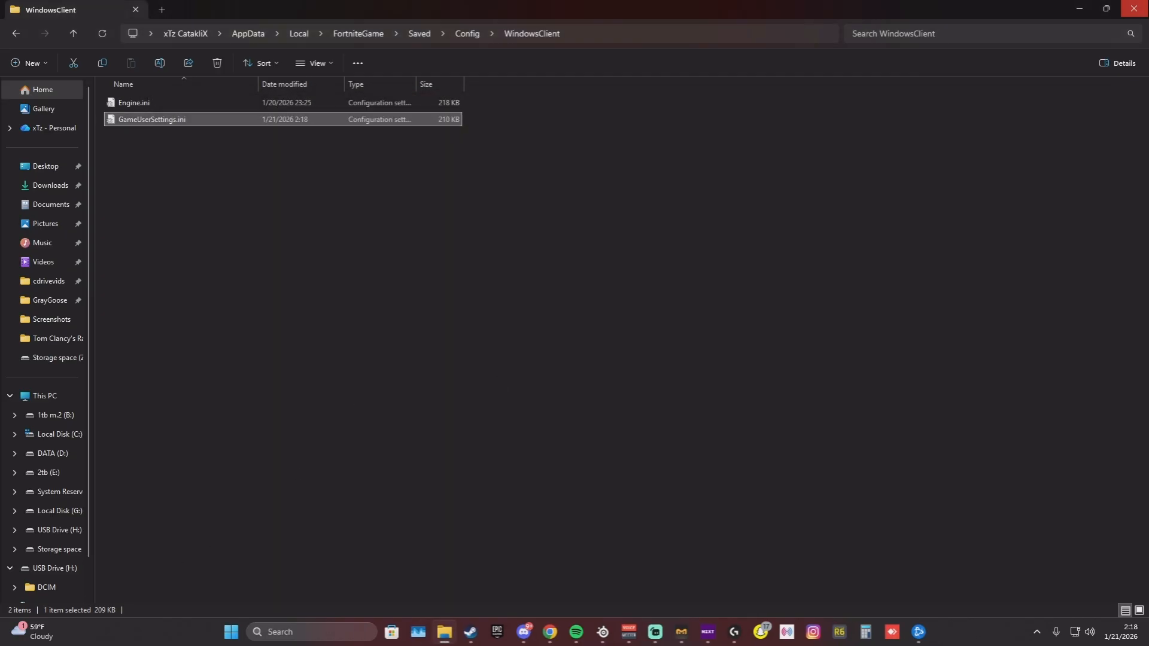